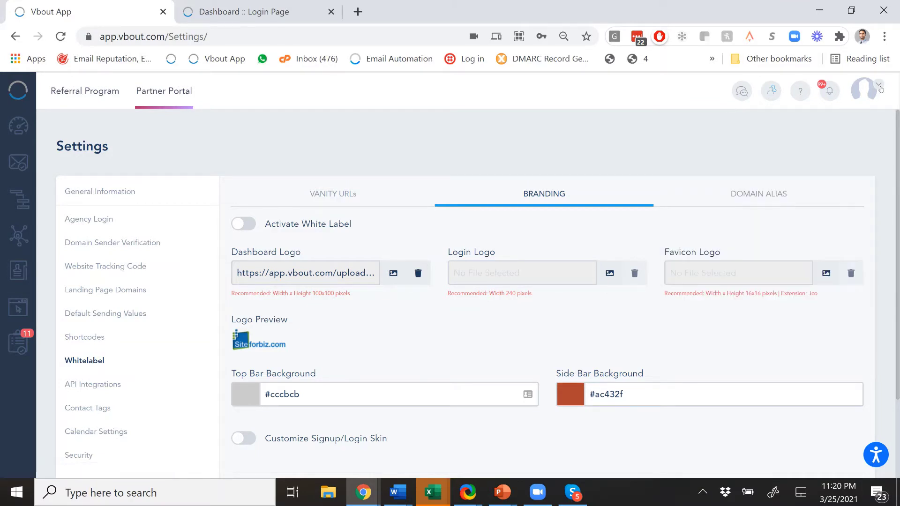
Open the Partner Portal and show its list of client accounts
left_click(865, 89)
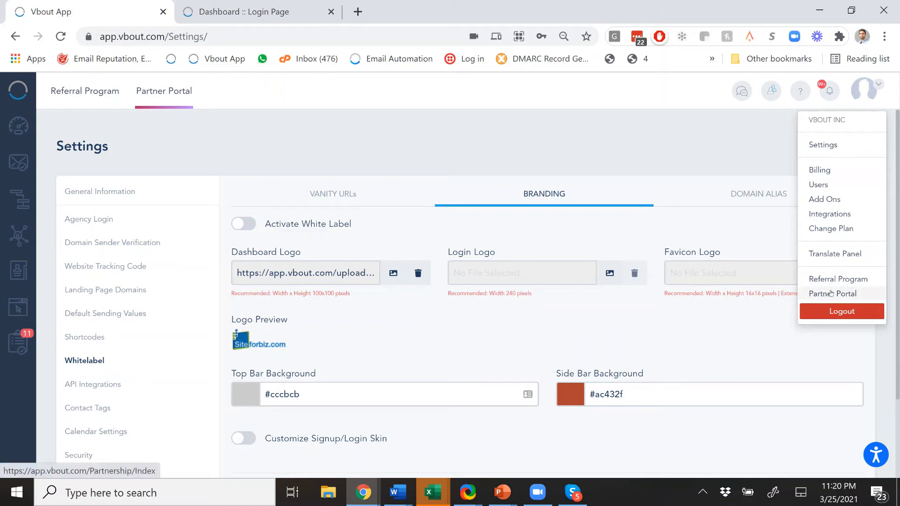
left_click(828, 293)
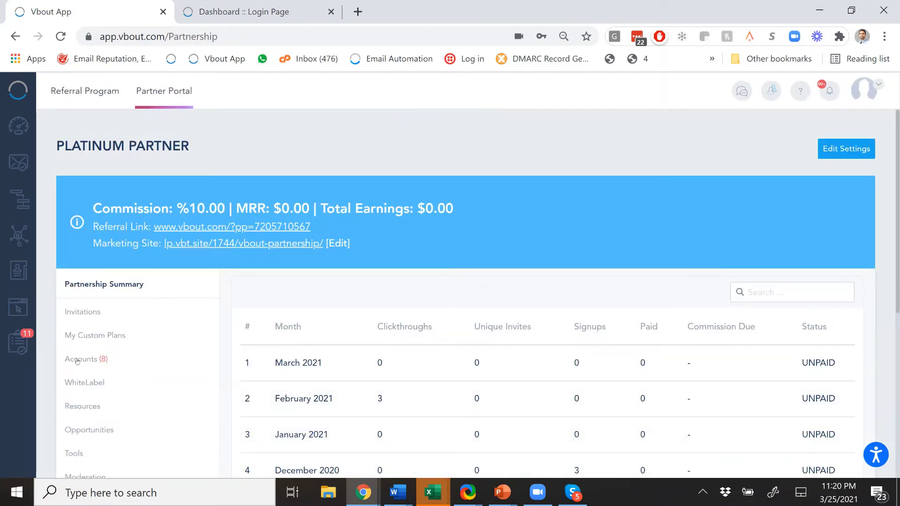
left_click(77, 361)
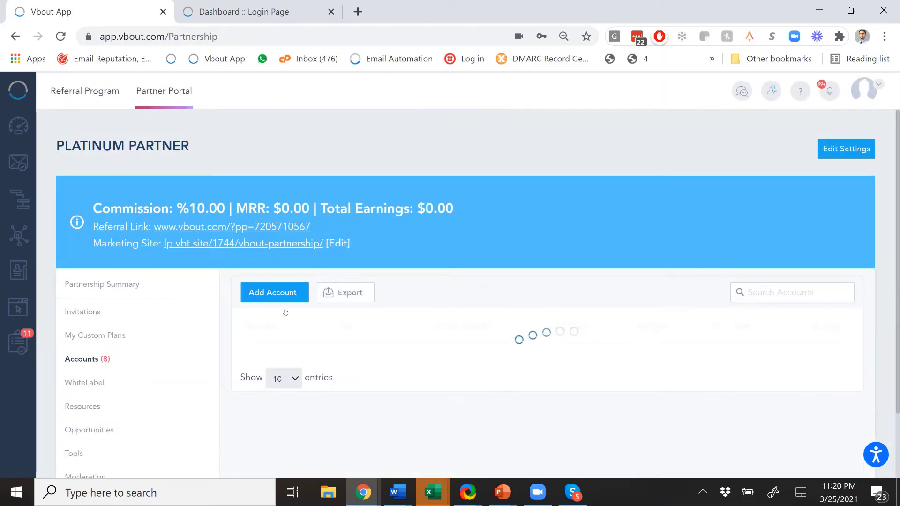
scroll(347, 256, "down", 3)
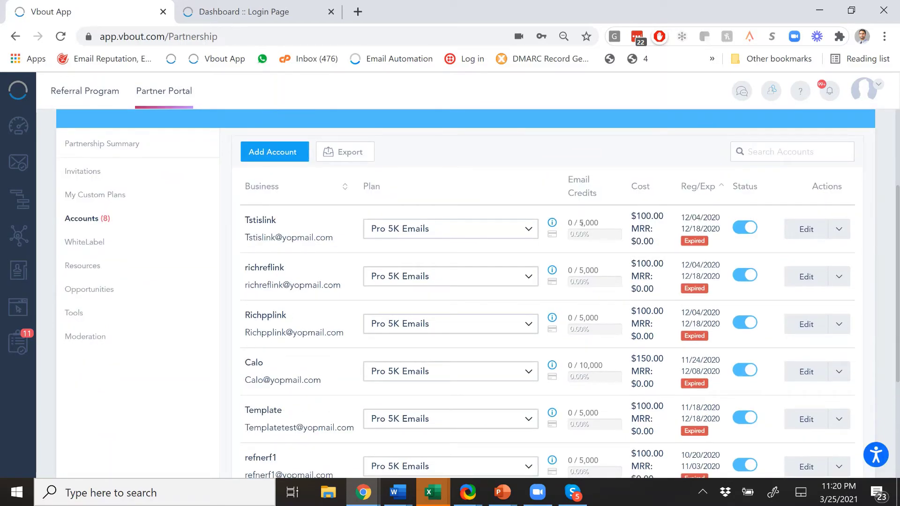
Review the client accounts' email credits and costs, and the plan choices offered for the Calo account
left_click_drag(579, 223, 594, 224)
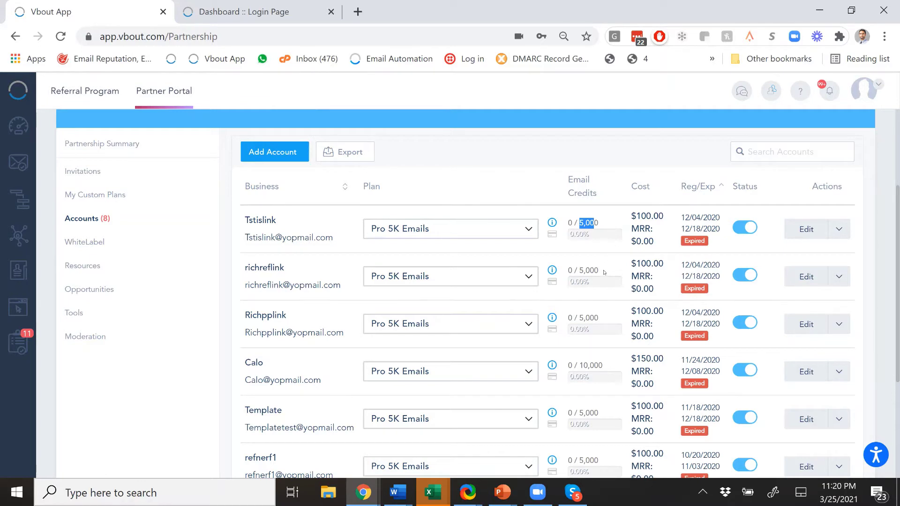
scroll(604, 272, "down", 2)
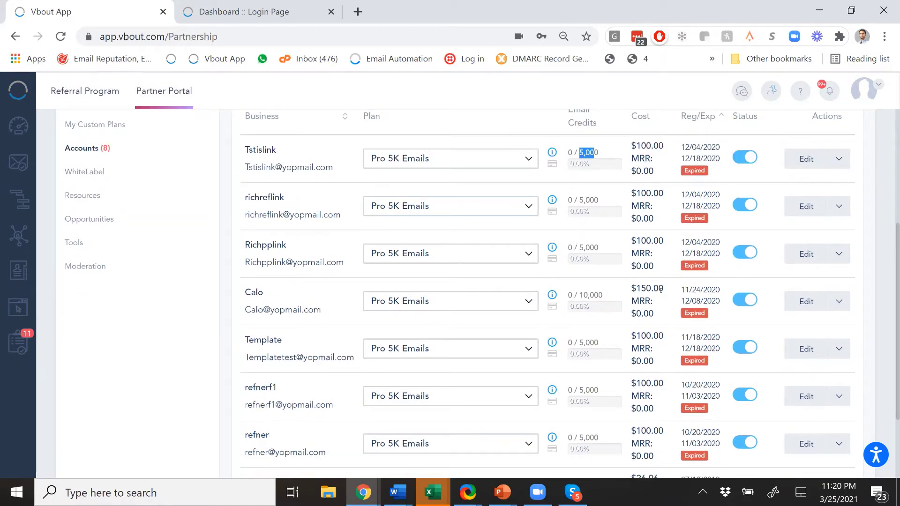
left_click_drag(663, 290, 641, 289)
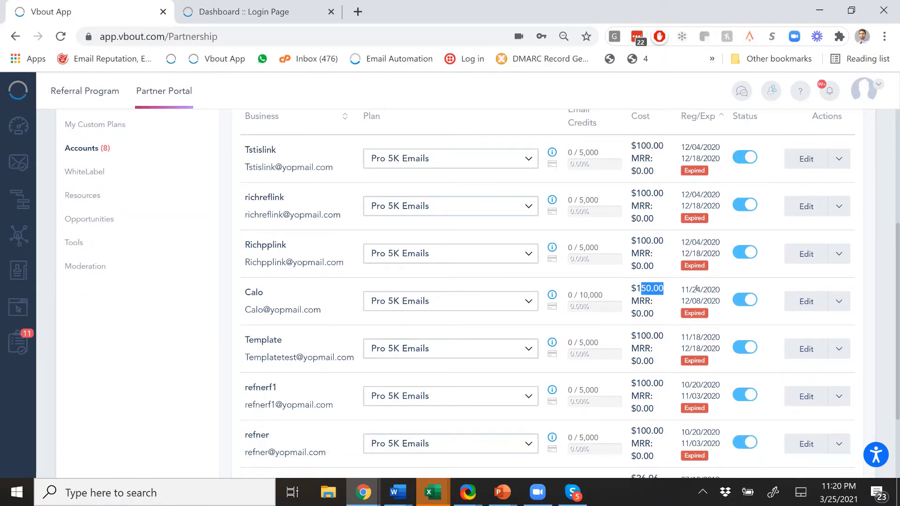
left_click(698, 289)
left_click(480, 305)
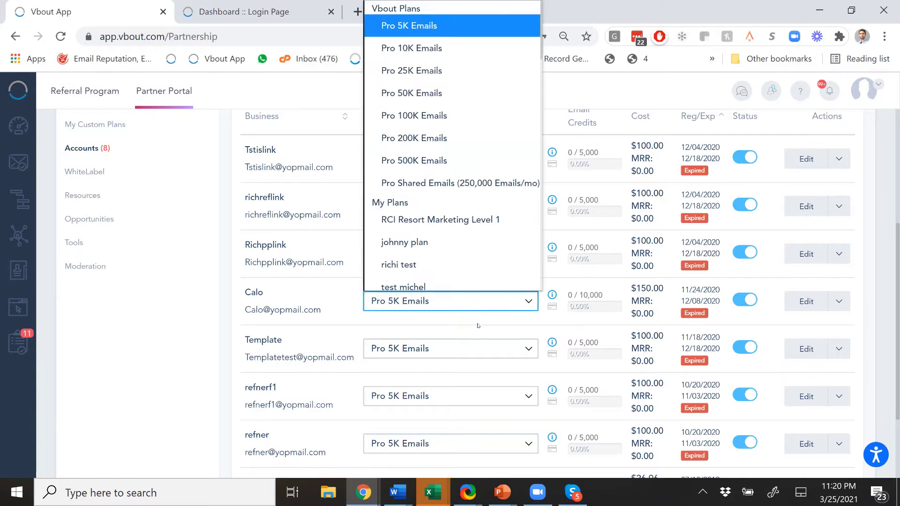
left_click(626, 137)
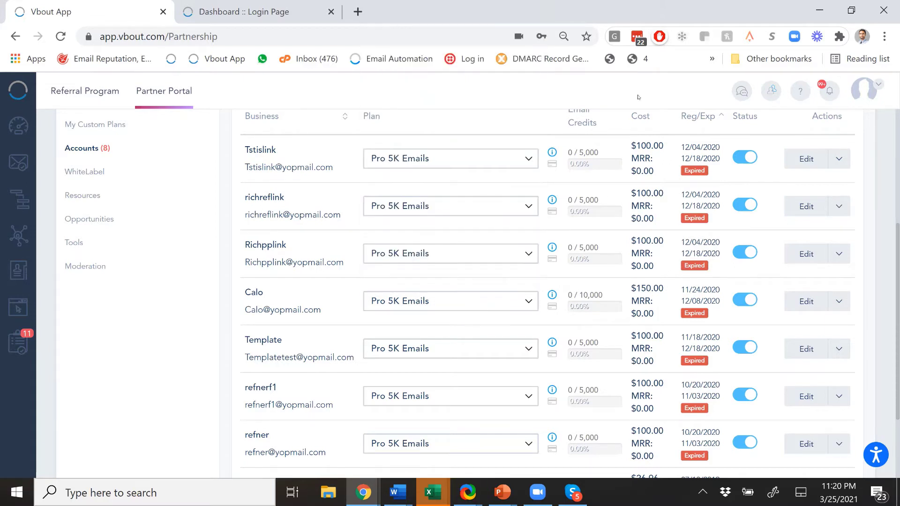
mouse_move(553, 262)
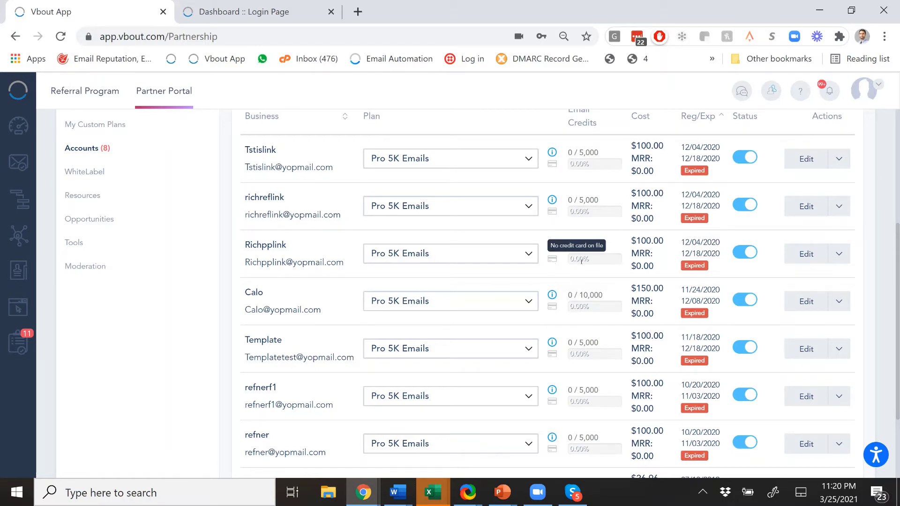
left_click(837, 261)
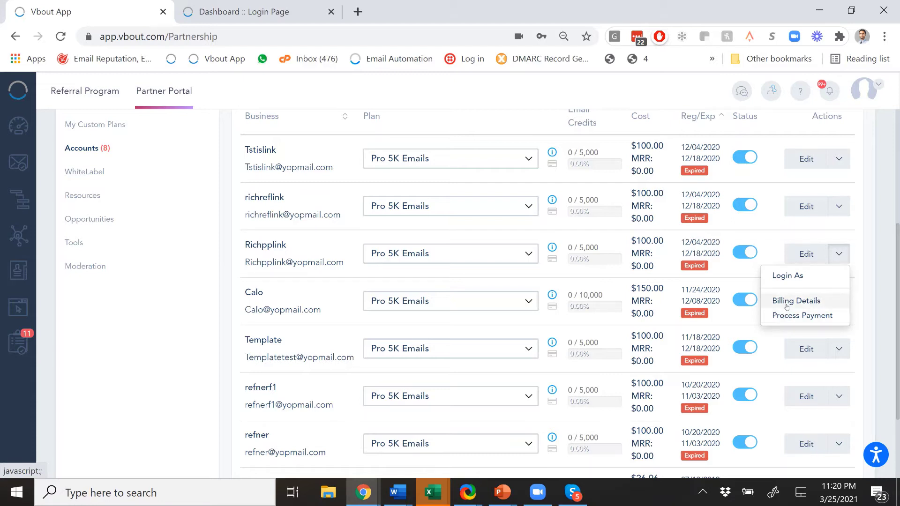
scroll(281, 300, "up", 5)
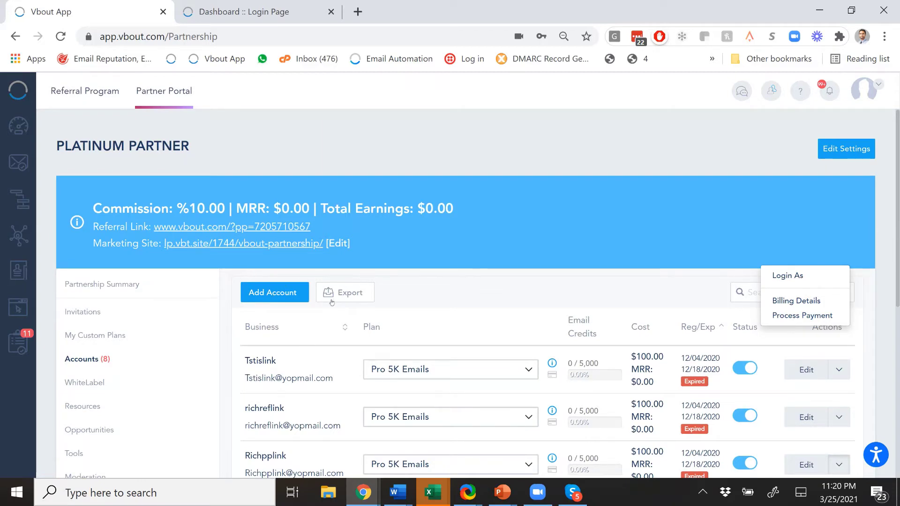
Start a new account with billing access disabled and settings access limited, and try the default agency billing profile on and off
left_click(270, 299)
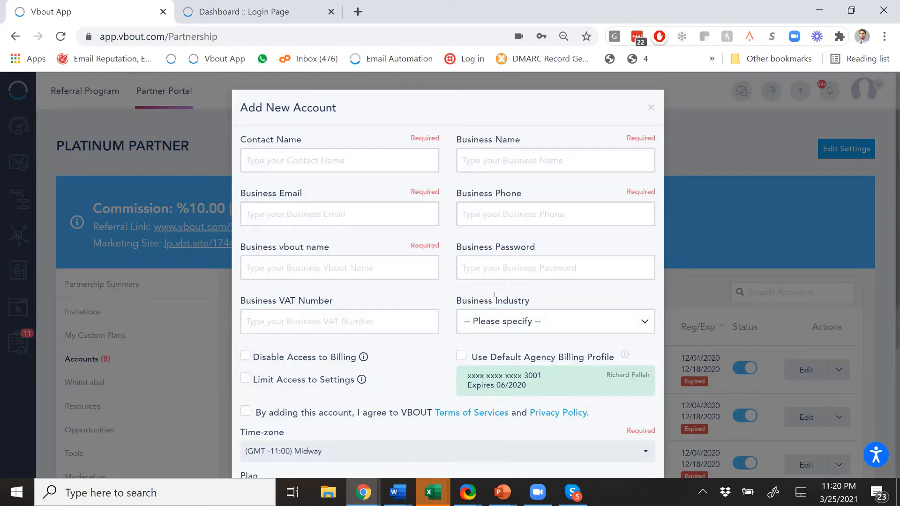
left_click(276, 159)
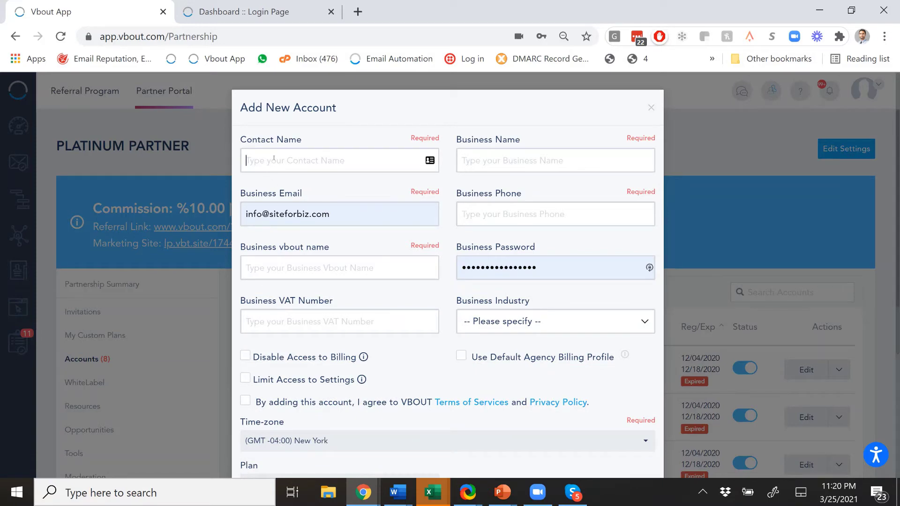
left_click(440, 115)
scroll(398, 322, "down", 2)
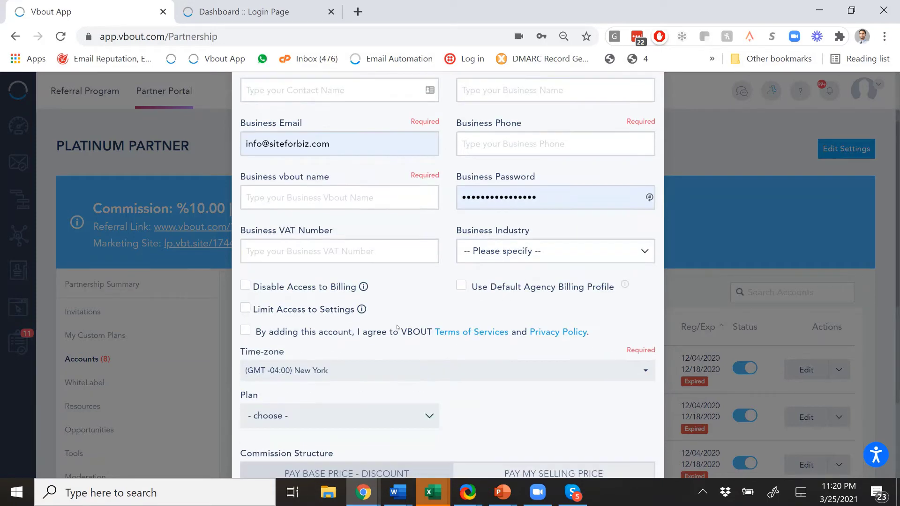
left_click(244, 286)
left_click(245, 310)
left_click(463, 285)
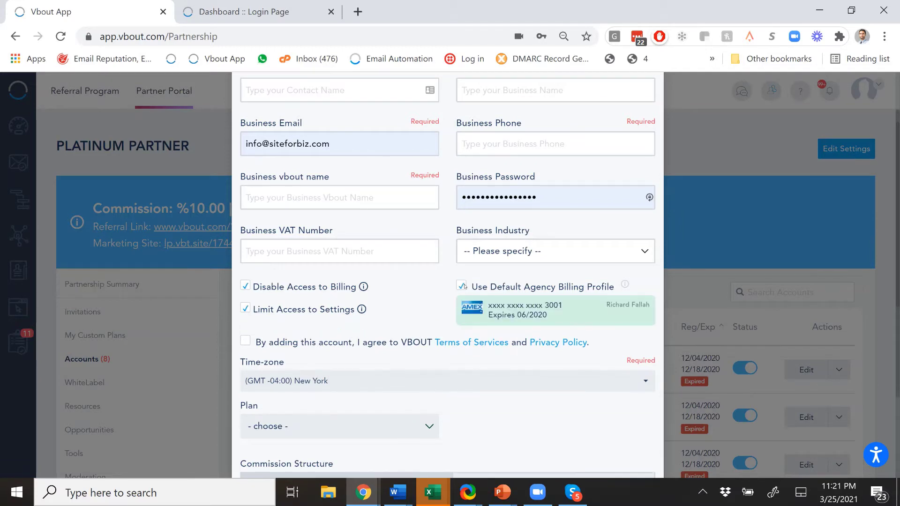
left_click(461, 285)
Look through the plan choices and commission structure for the new account, and cancel its creation
scroll(415, 308, "down", 3)
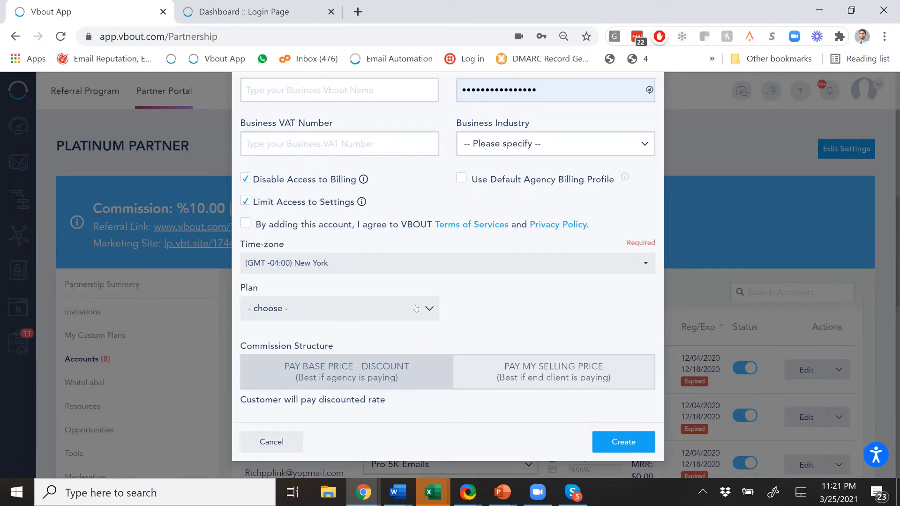
left_click(409, 309)
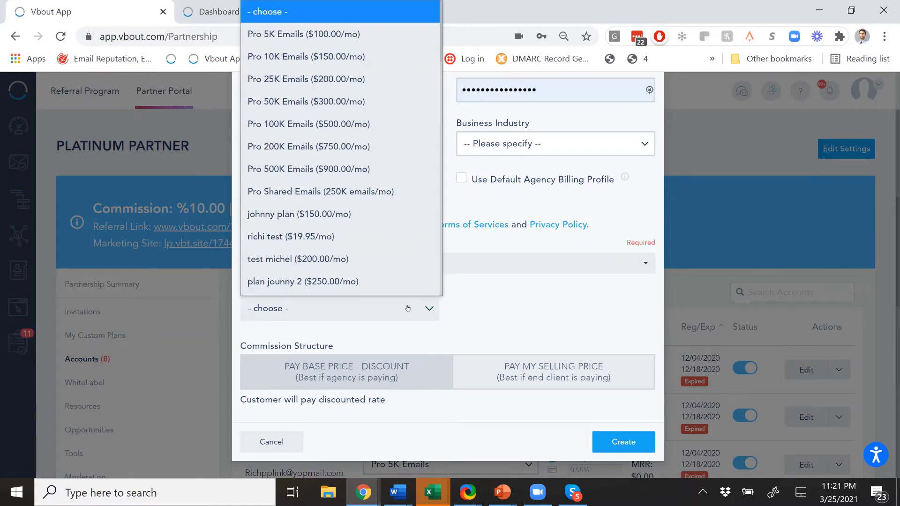
left_click(339, 424)
left_click(272, 442)
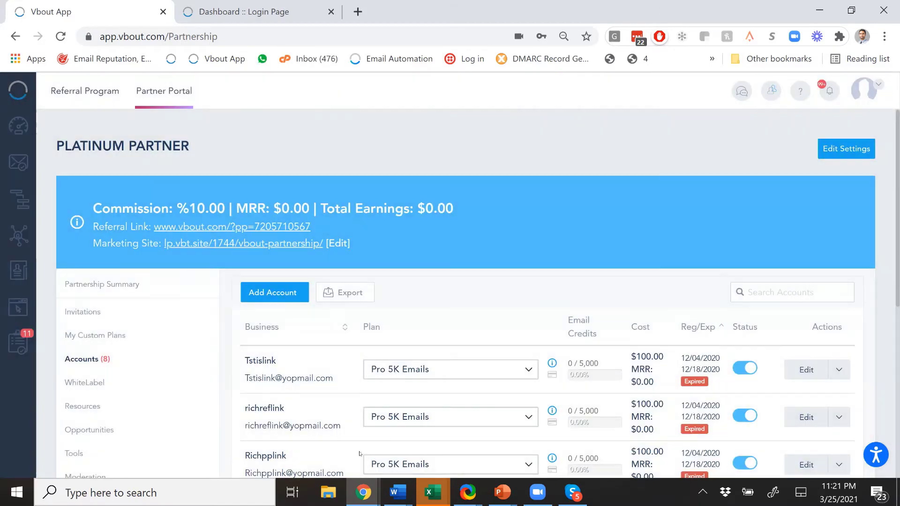
Switch to the VBOUT- AGENCY PLATFORM OVERVIEW 2021 presentation in PowerPoint, show the account-level billing slide, and return to the Partner Portal
mouse_move(498, 497)
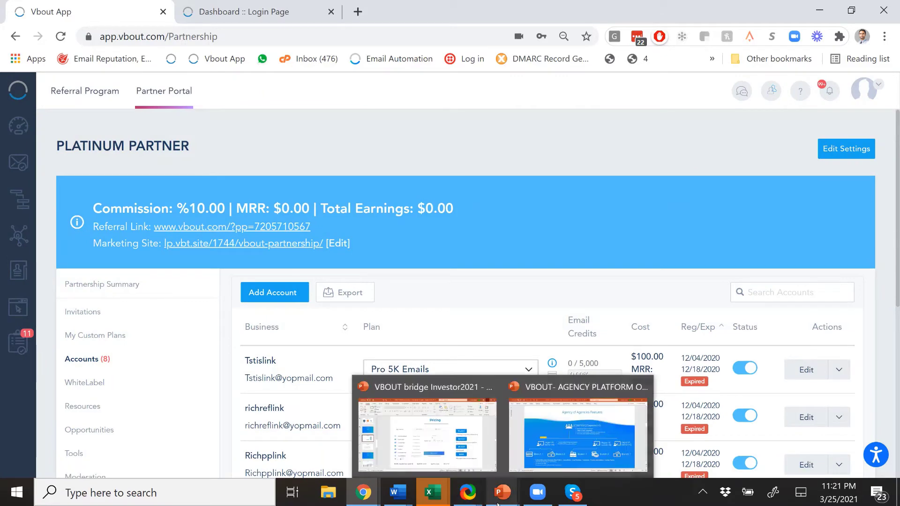
left_click(527, 456)
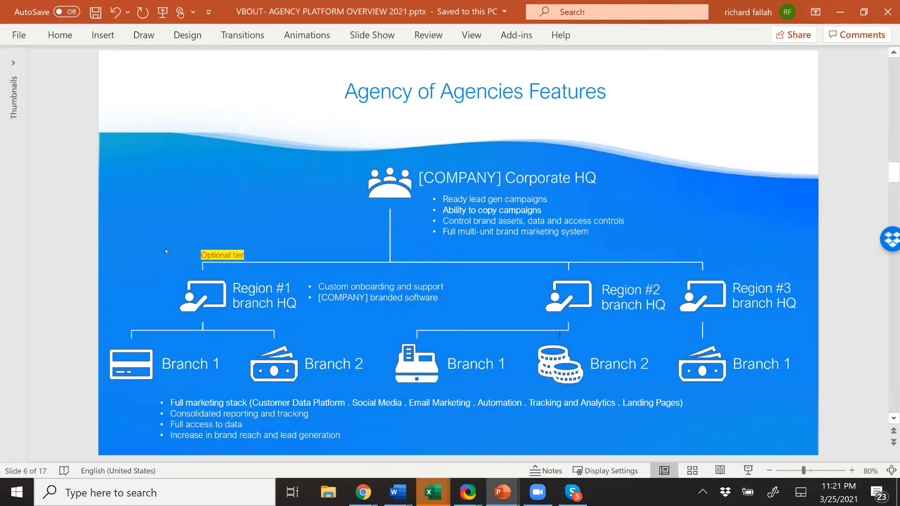
scroll(165, 251, "up", 1)
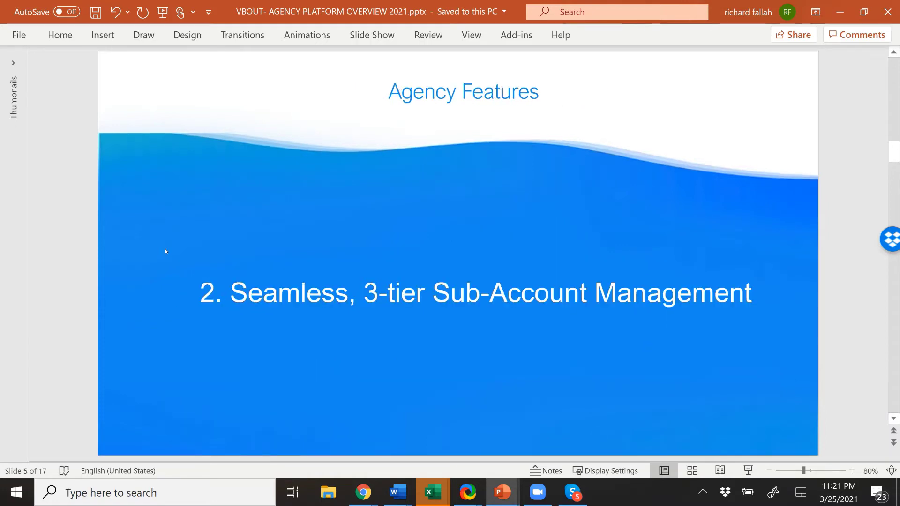
scroll(165, 251, "down", 2)
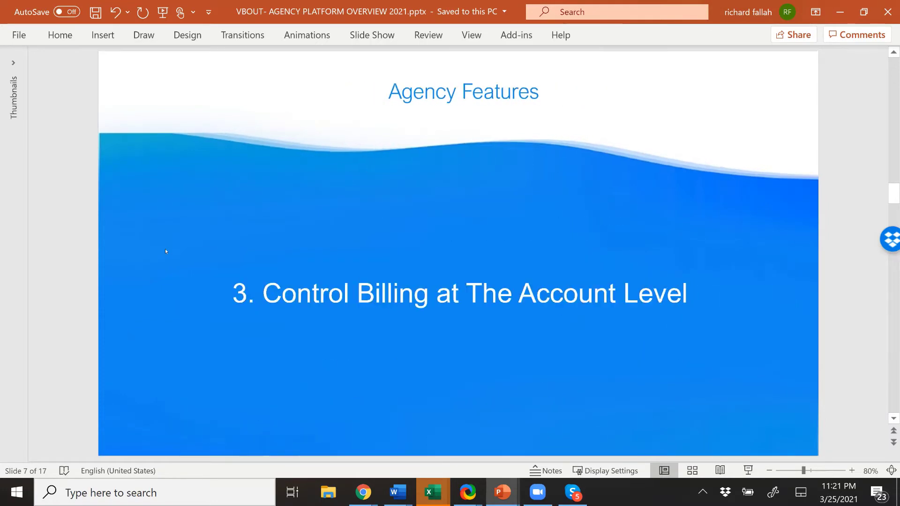
left_click(840, 12)
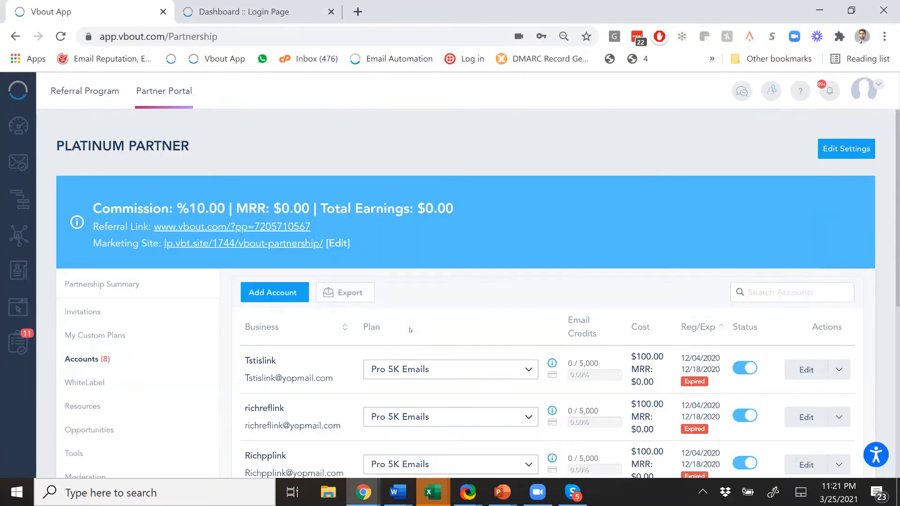
Show the custom plans and open the RCI Resort Marketing Level 1 plan for editing
scroll(352, 359, "down", 2)
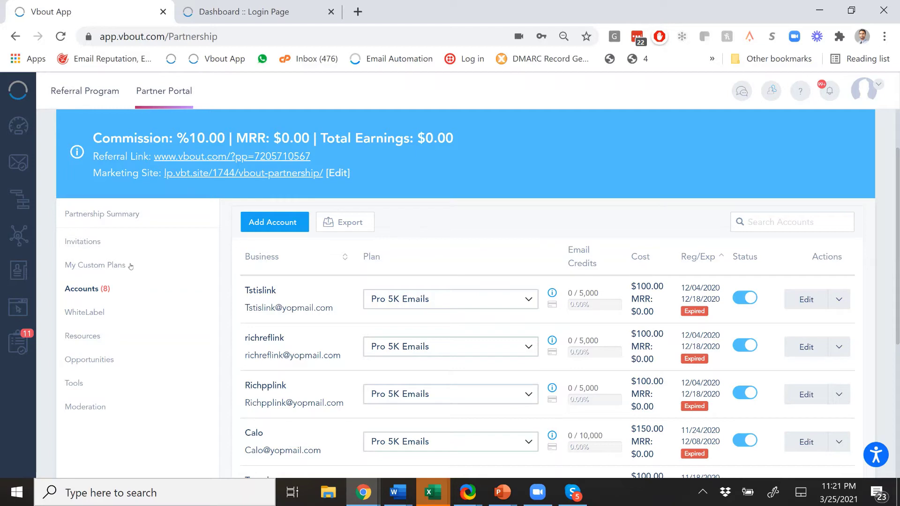
left_click(115, 266)
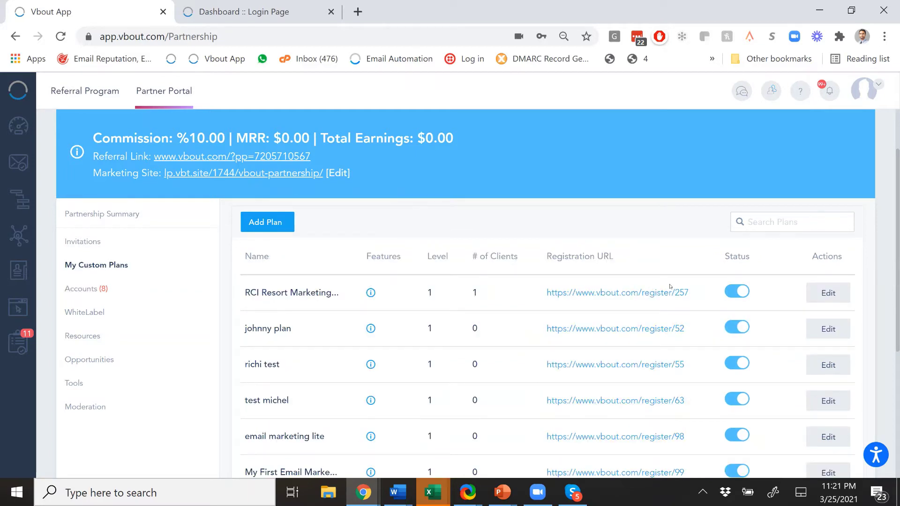
left_click(819, 294)
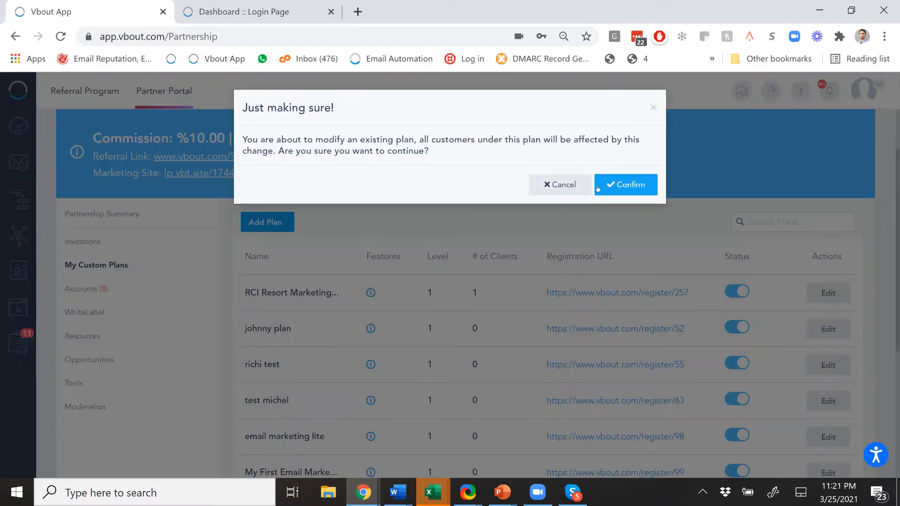
left_click(626, 182)
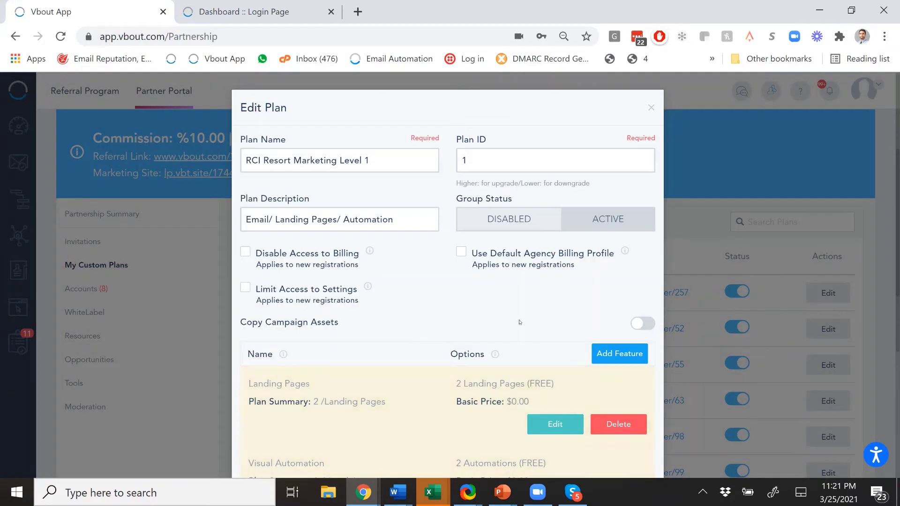
Try the default agency billing profile option on the plan, clear it again and close the plan without saving
left_click(466, 254)
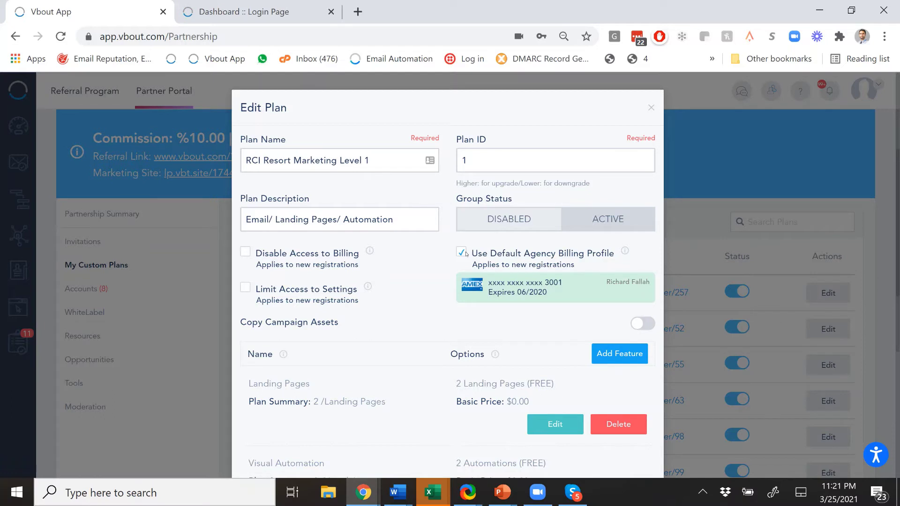
left_click(466, 254)
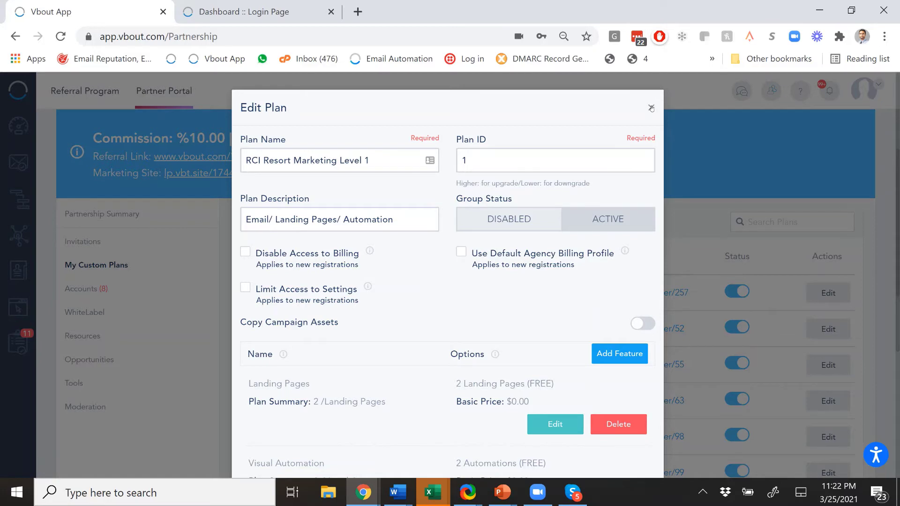
left_click(651, 107)
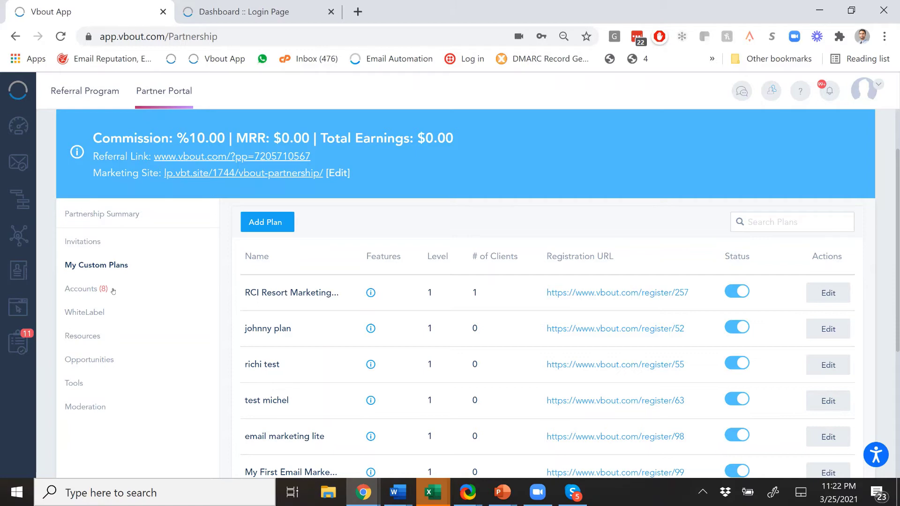
Switch to the agency overview presentation in PowerPoint, show the account-level access slide, and return to the Vbout window in Chrome
mouse_move(502, 492)
left_click(558, 445)
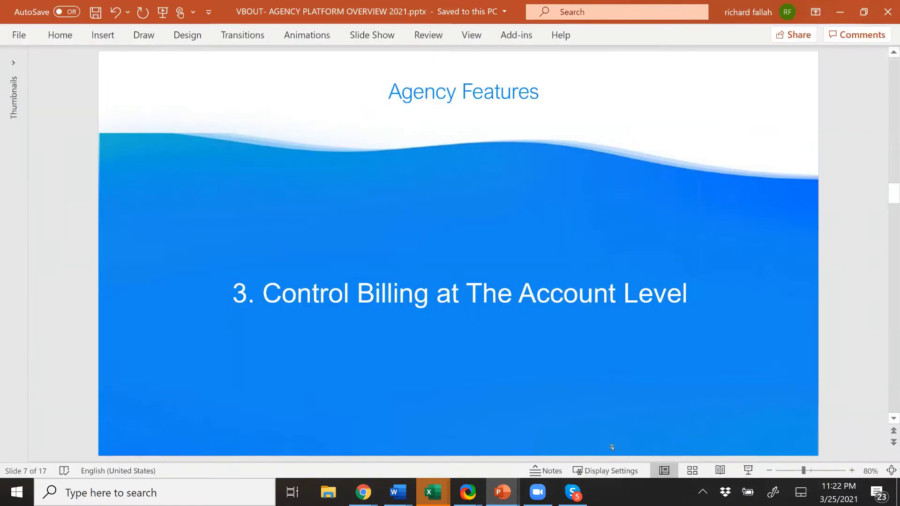
scroll(611, 447, "down", 1)
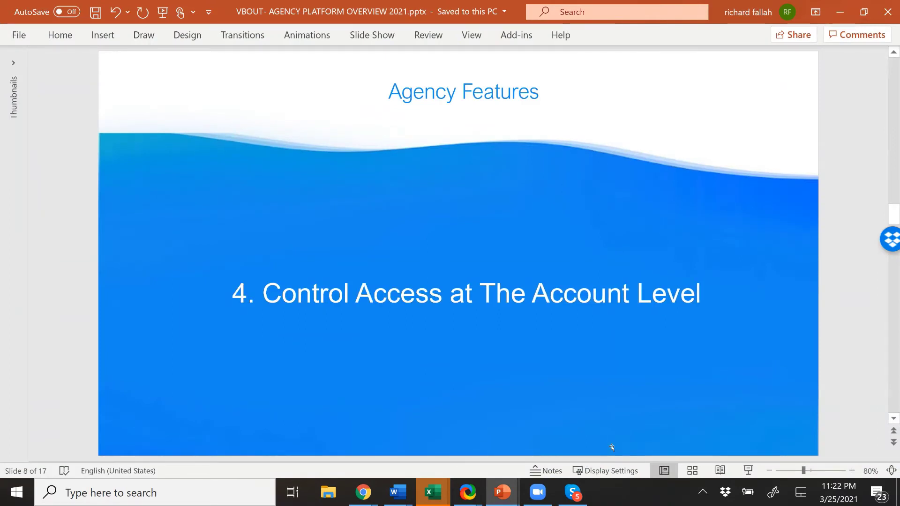
mouse_move(373, 501)
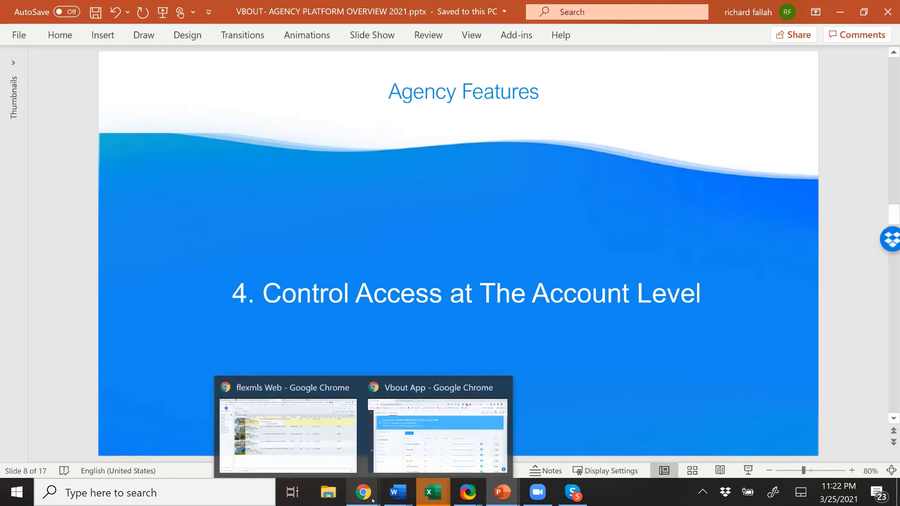
left_click(422, 413)
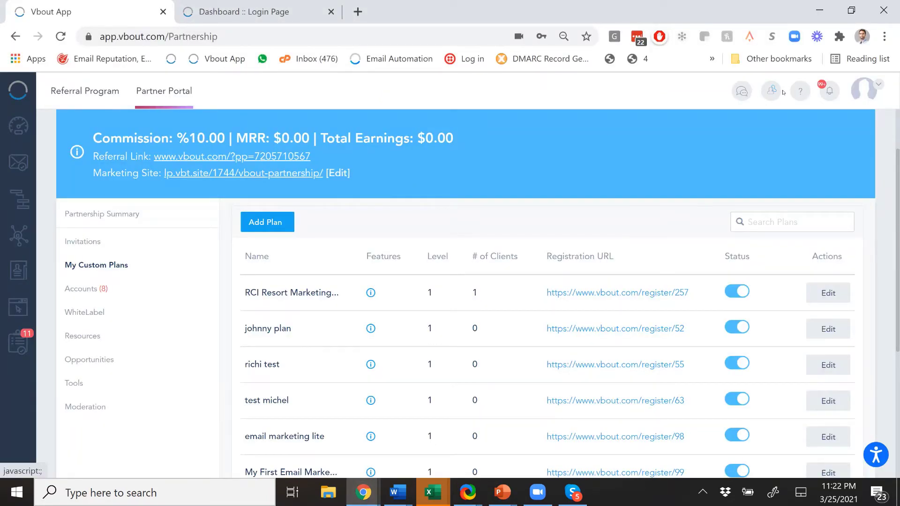
Open the account's user management page and select the Thrift School business
left_click(858, 90)
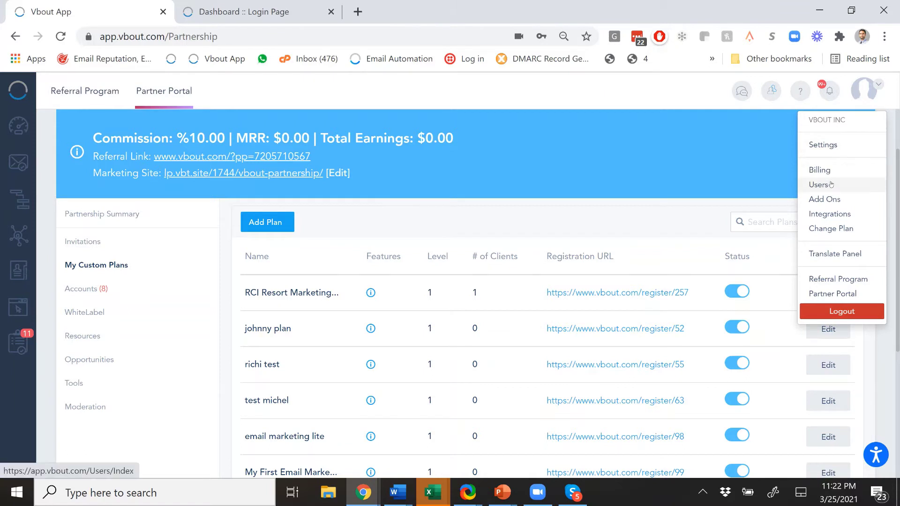
left_click(816, 185)
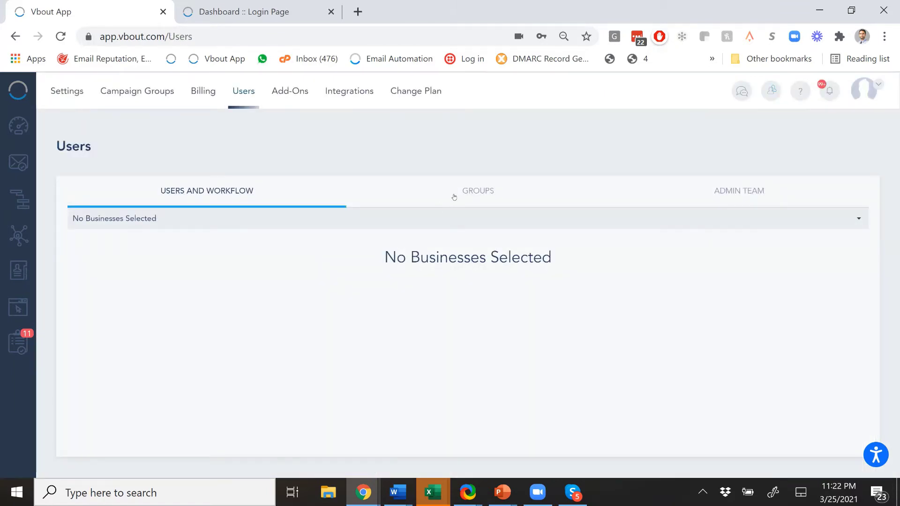
left_click(233, 218)
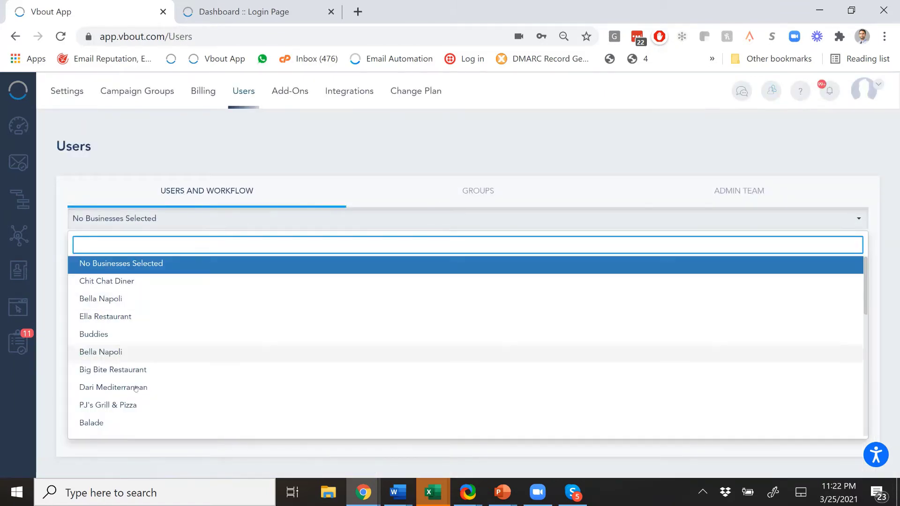
scroll(131, 399, "down", 5)
scroll(130, 399, "down", 2)
left_click(104, 320)
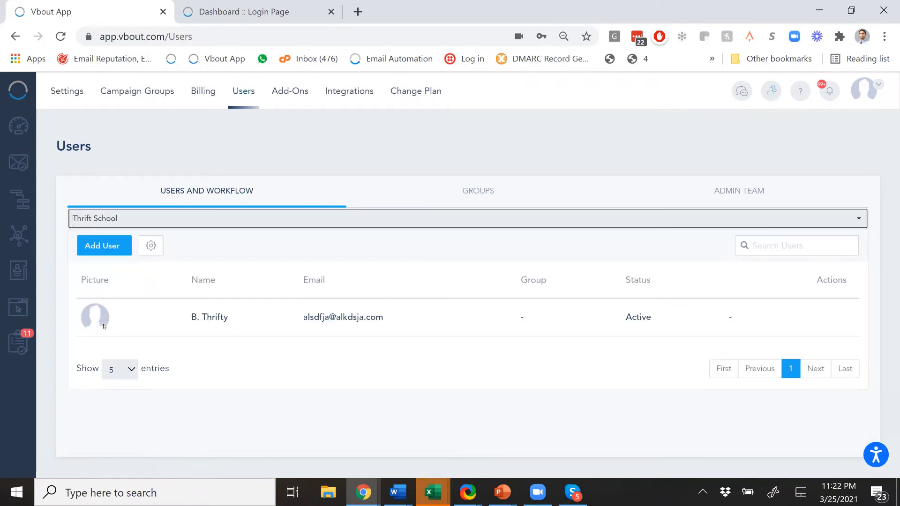
Review the custom permission options for a new Thrift School user, cancel without adding one, and view the marketing schedule approval settings
left_click(115, 248)
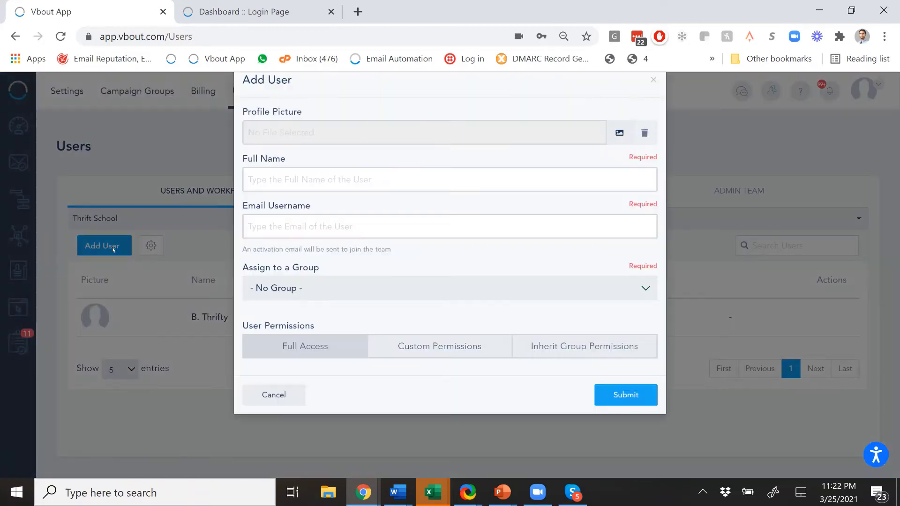
left_click(428, 378)
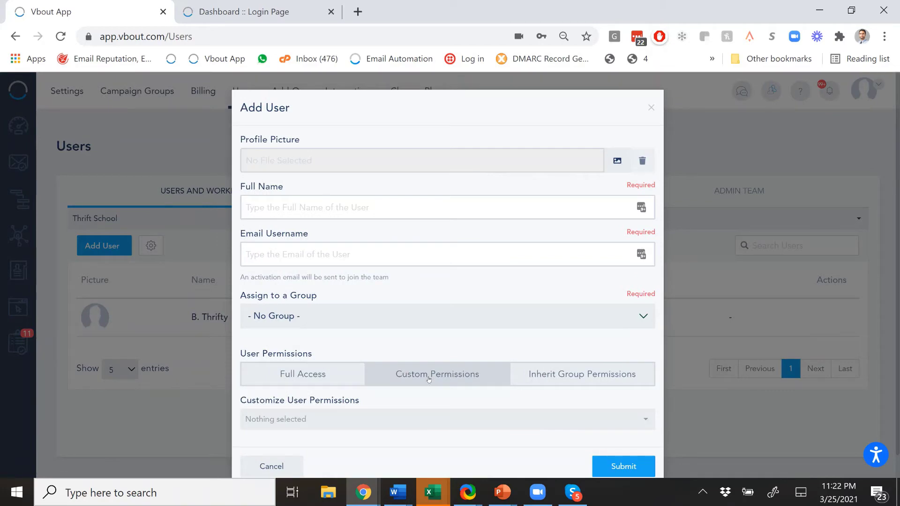
left_click(380, 419)
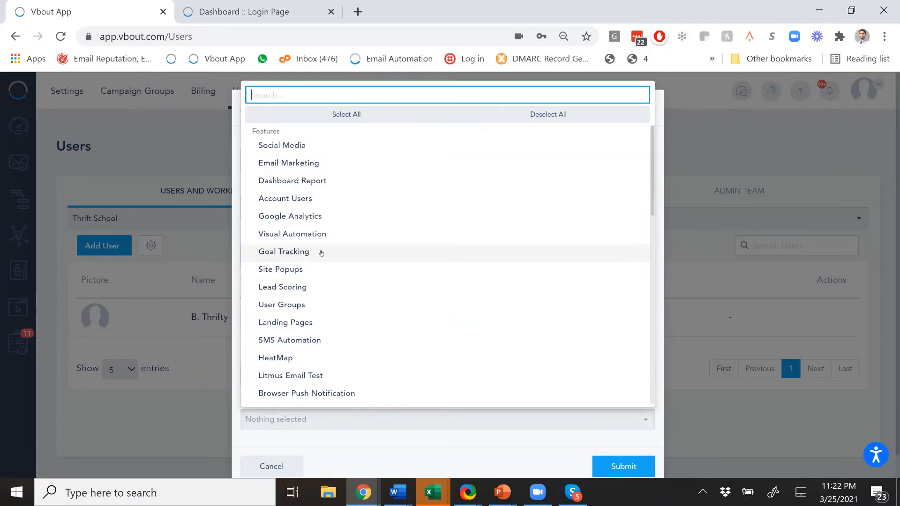
scroll(322, 254, "down", 6)
scroll(322, 253, "down", 5)
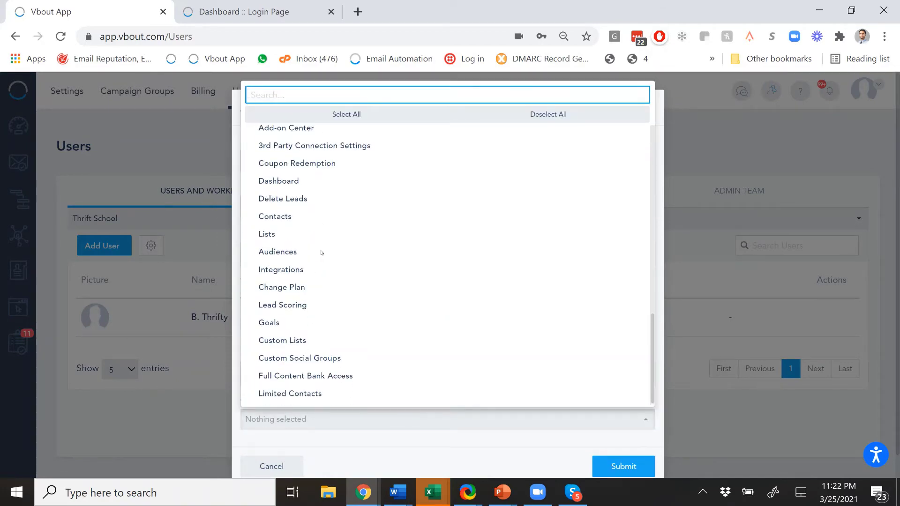
scroll(321, 254, "up", 10)
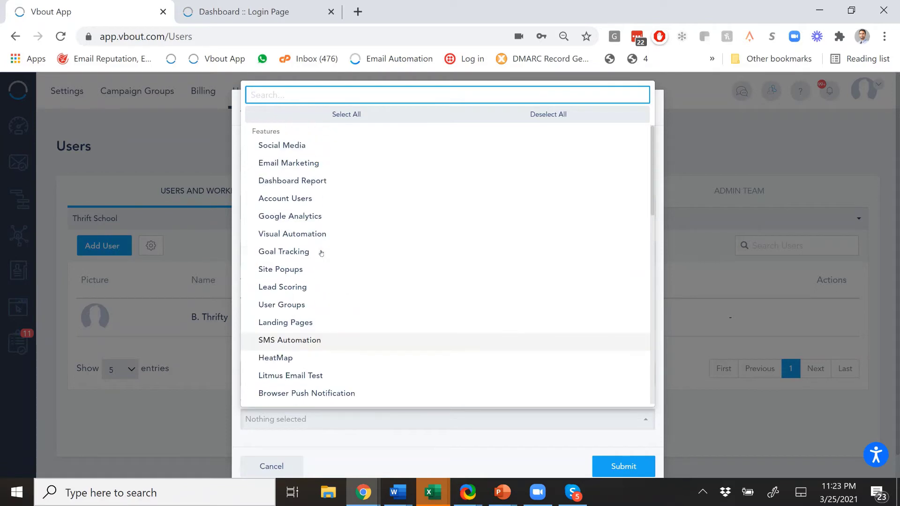
left_click(491, 440)
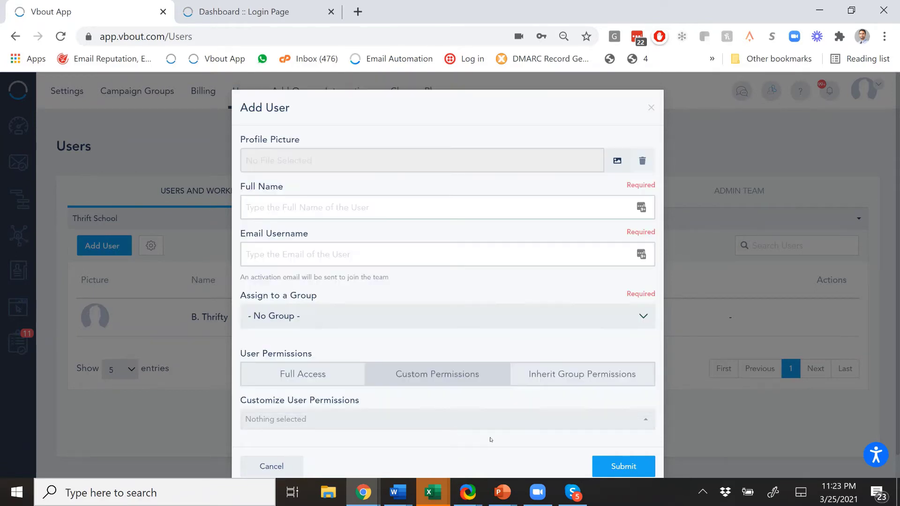
left_click(290, 466)
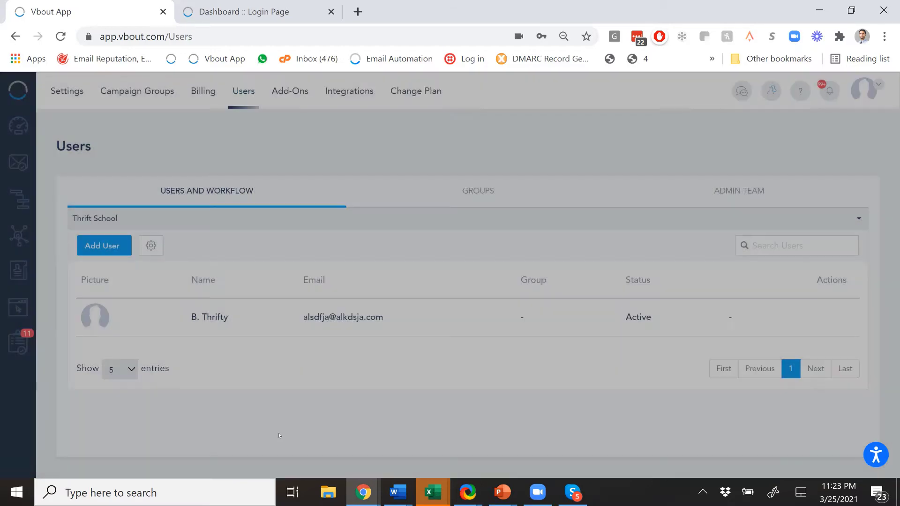
left_click(151, 247)
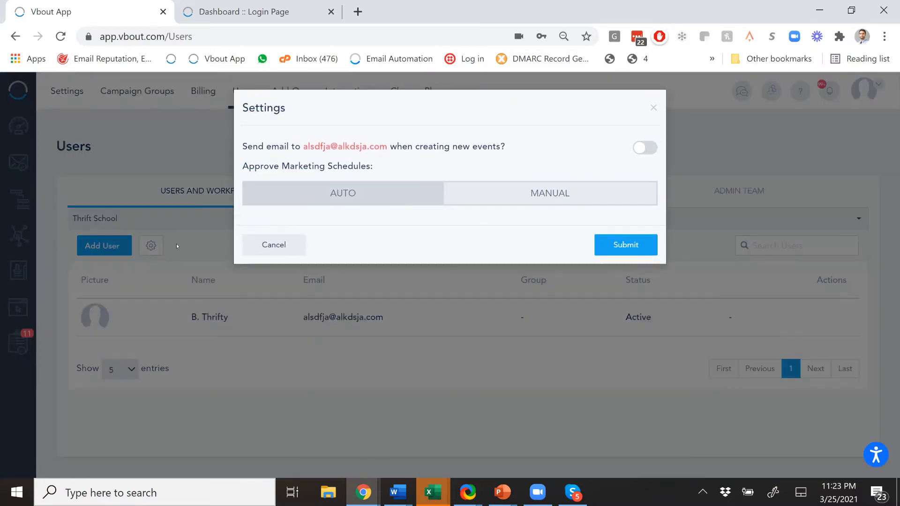
left_click(654, 108)
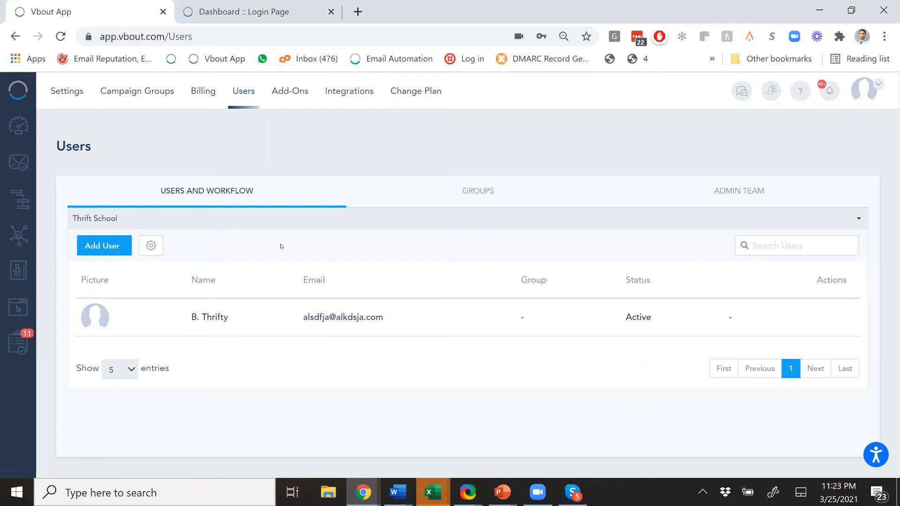
Switch to the agency overview presentation in PowerPoint, show the custom plan and pricing slide, and return to the Vbout window in Chrome
mouse_move(502, 492)
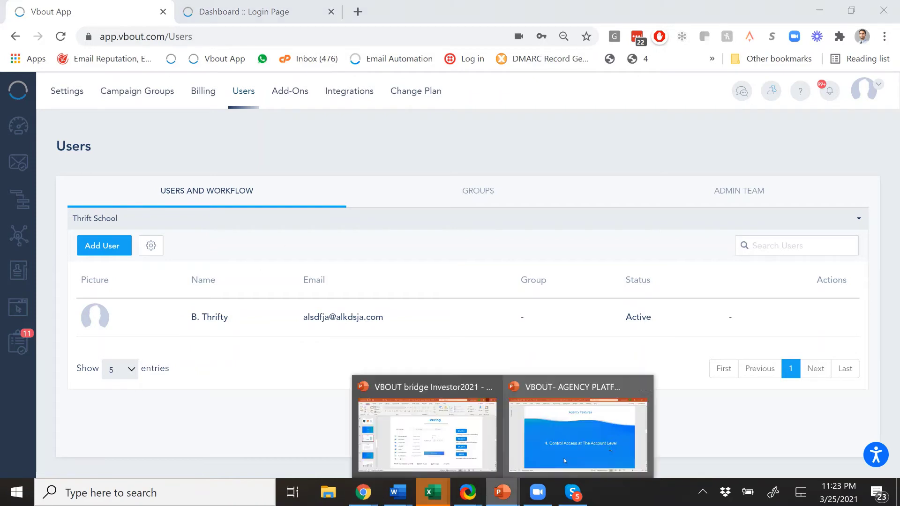
left_click(538, 391)
scroll(538, 391, "down", 1)
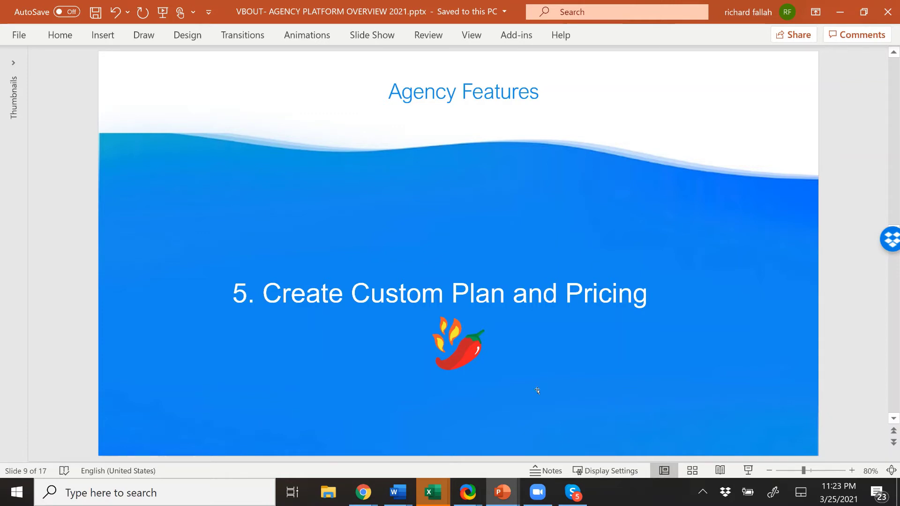
mouse_move(364, 492)
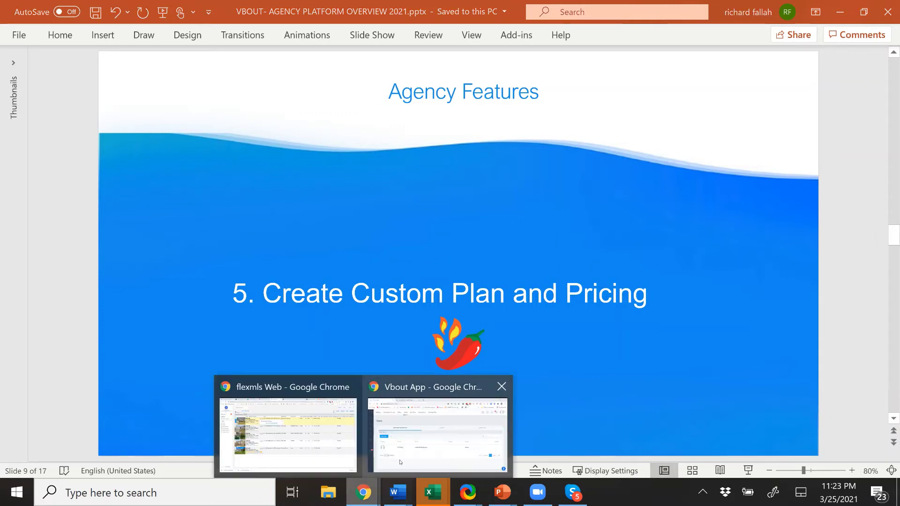
left_click(427, 437)
Go to the custom plans in the Partner Portal and start adding a new plan
left_click(865, 90)
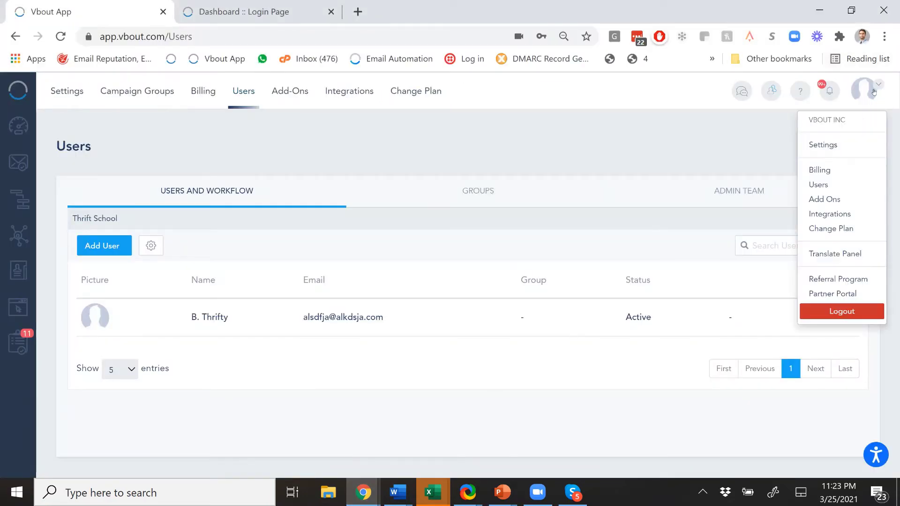
left_click(833, 294)
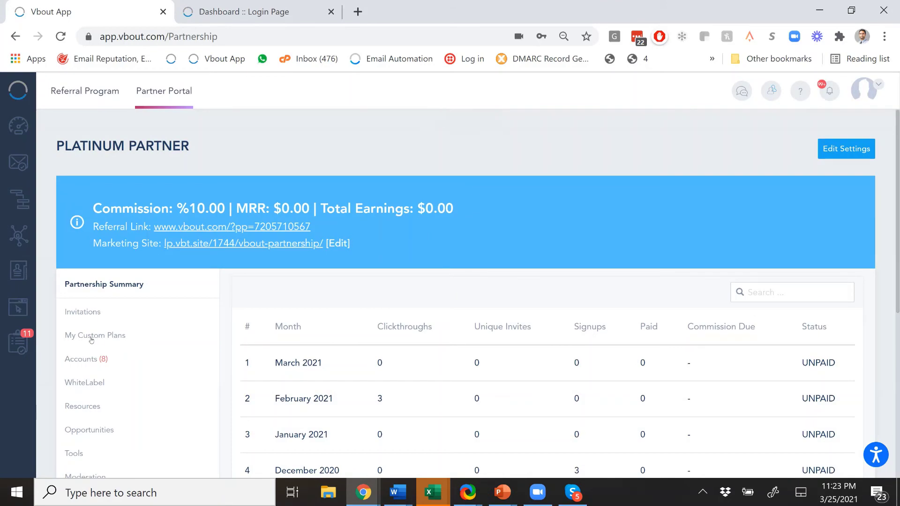
left_click(96, 336)
left_click(270, 295)
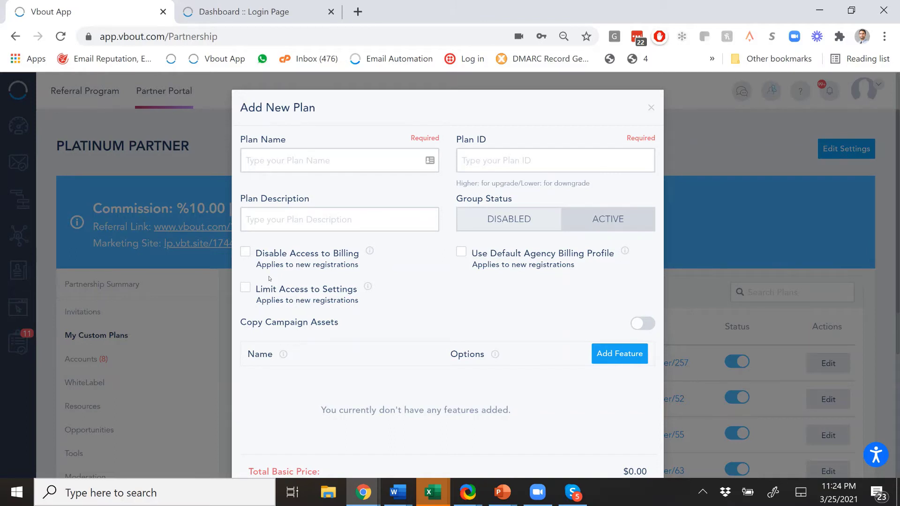
Name the new plan Agency Love Email Basic and leave its plan ID empty
left_click(344, 153)
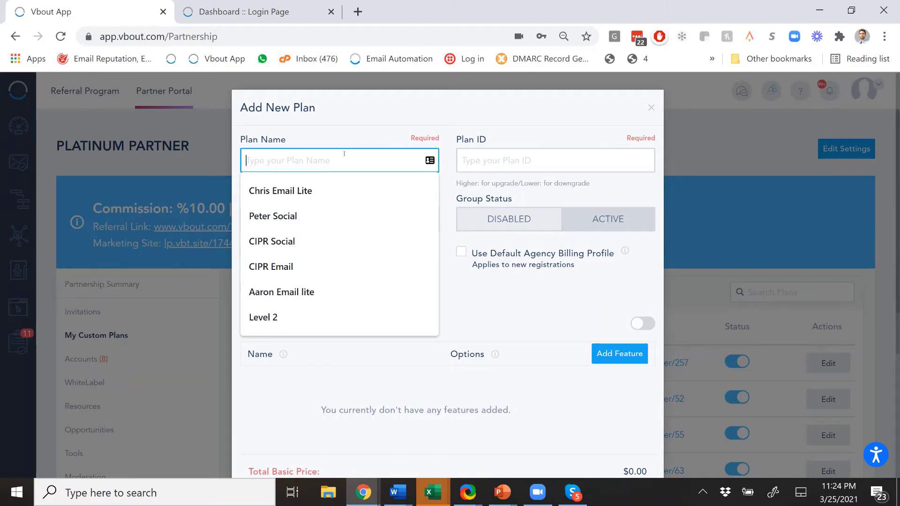
type("Agen")
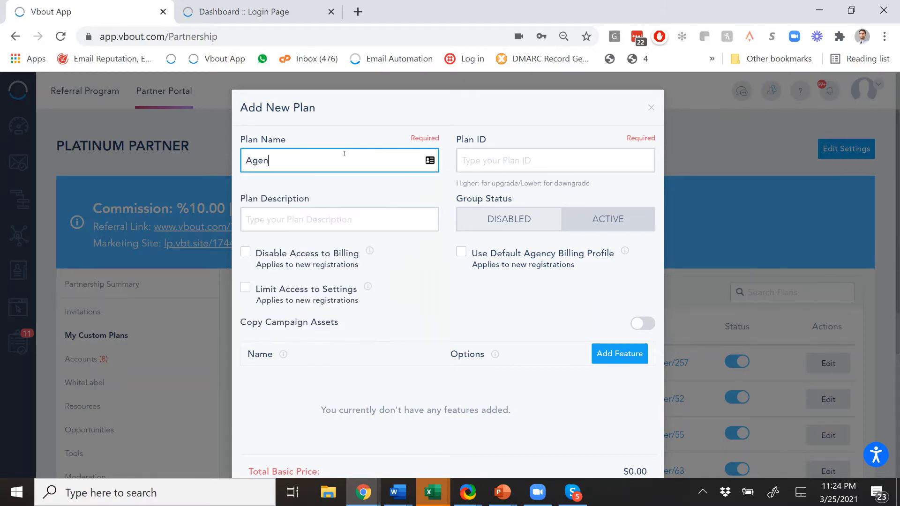
type("cy Love Email Basic")
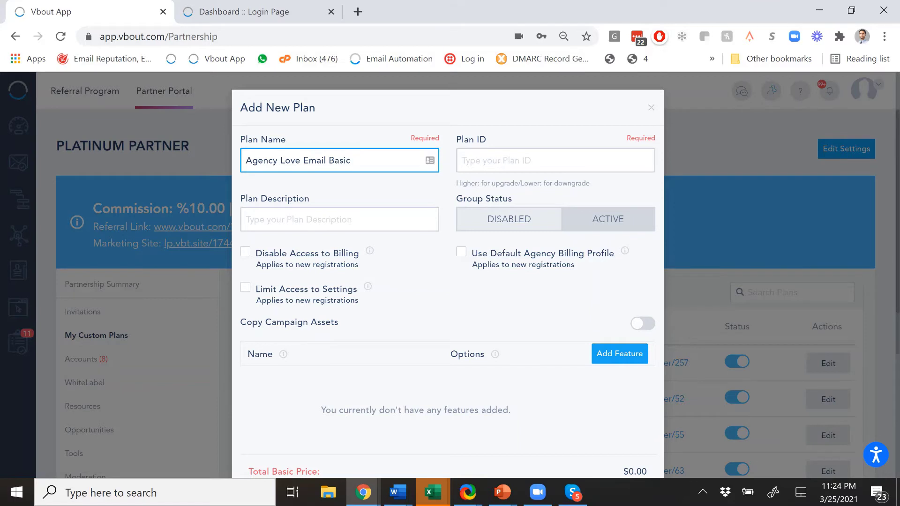
left_click(471, 149)
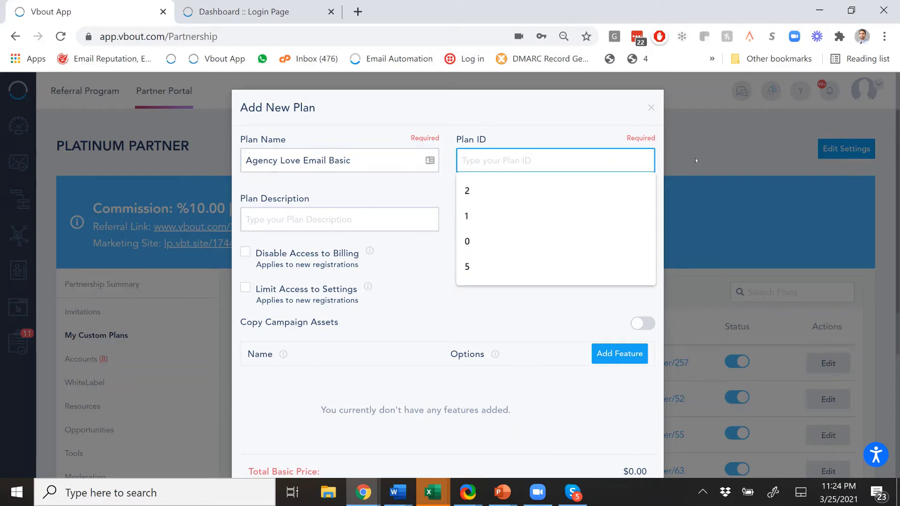
left_click(411, 240)
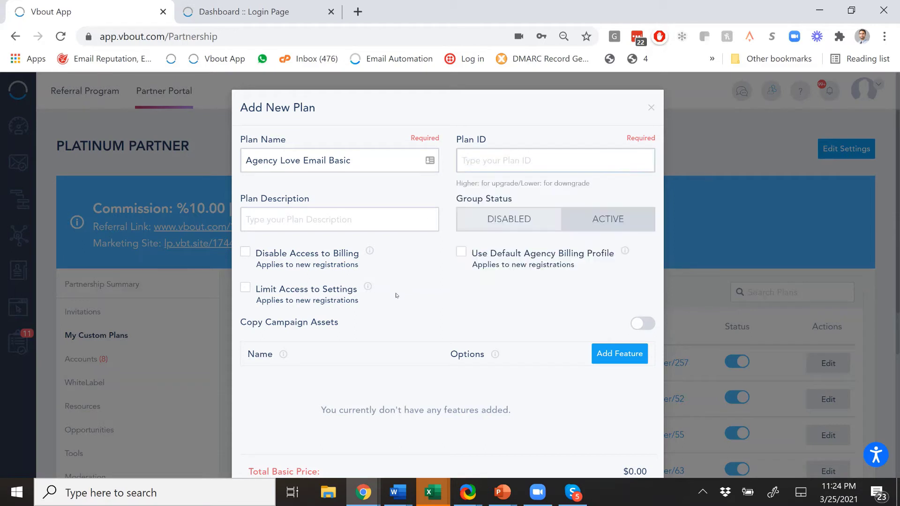
Disable billing access and limit settings access for the plan's new registrations, trying the default agency billing profile option and clearing it again
left_click(245, 251)
scroll(580, 303, "down", 2)
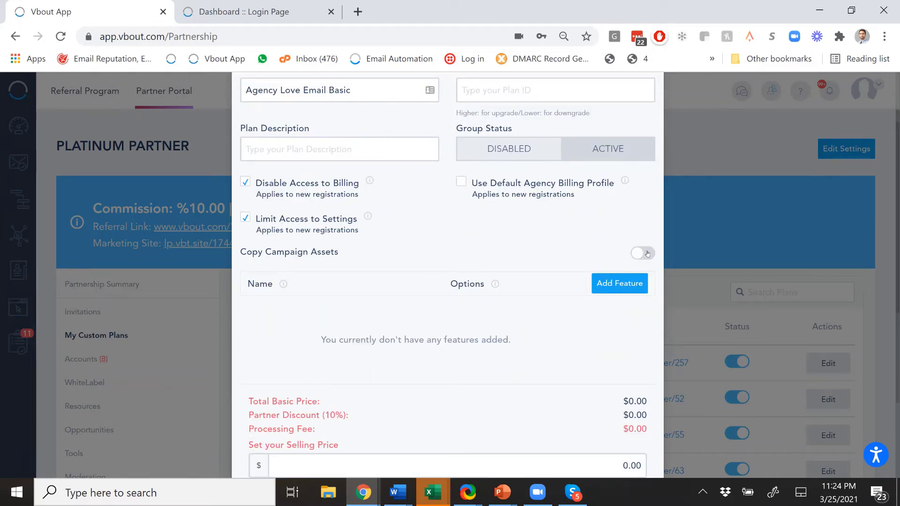
left_click(462, 182)
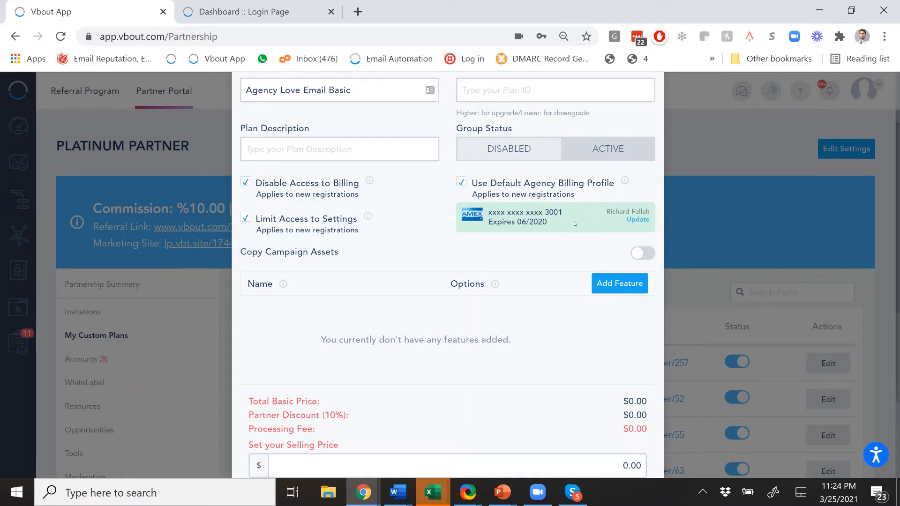
left_click(461, 184)
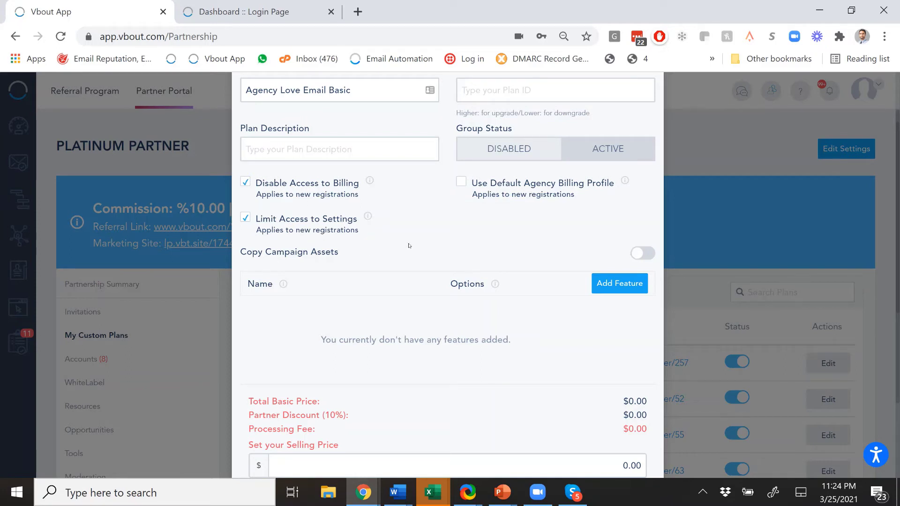
scroll(455, 247, "up", 2)
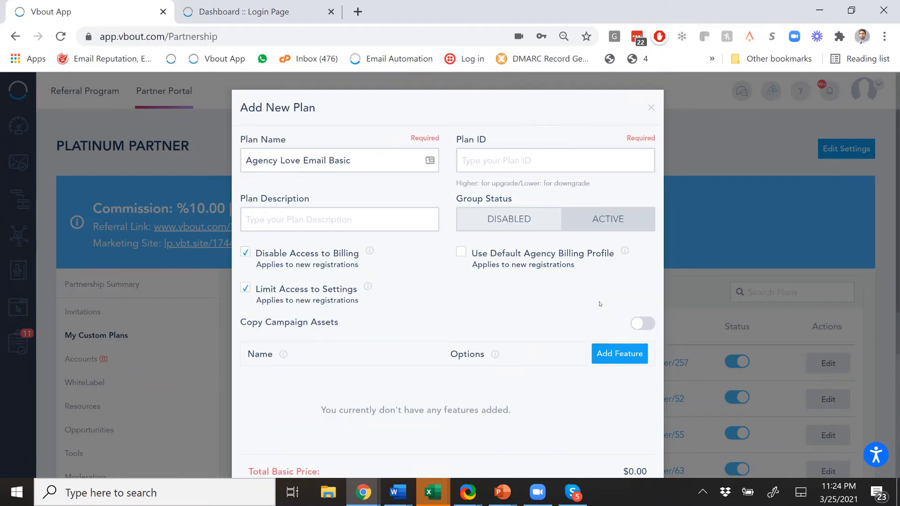
Enable copying of campaign assets for the plan and choose the Webinar Funnel - Public campaign
left_click(643, 323)
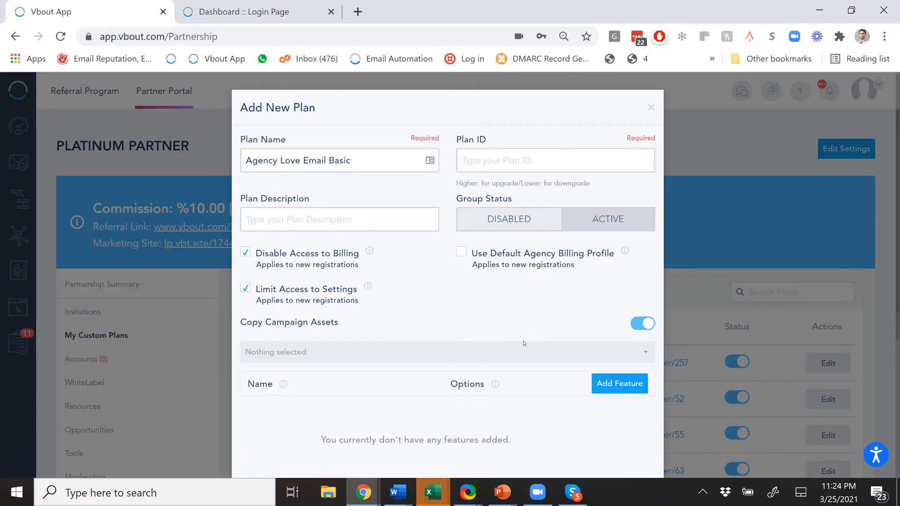
left_click(494, 354)
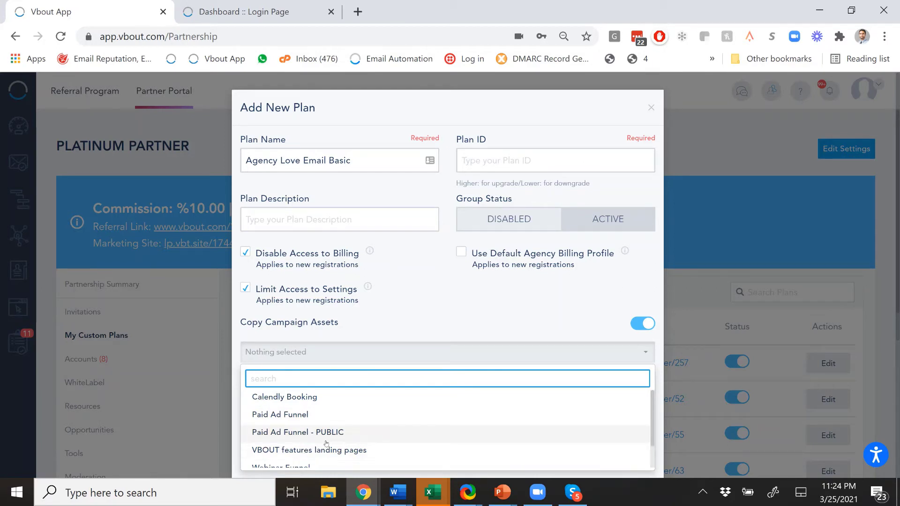
scroll(326, 443, "down", 1)
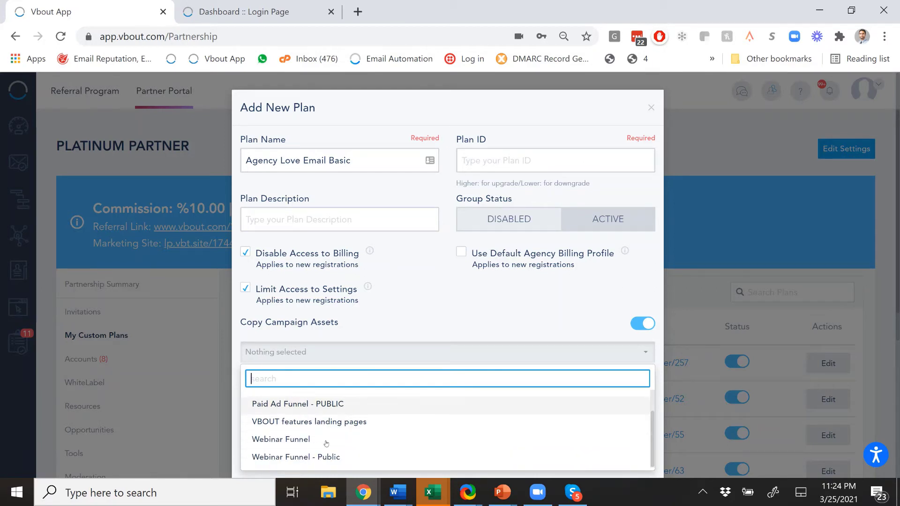
left_click(301, 458)
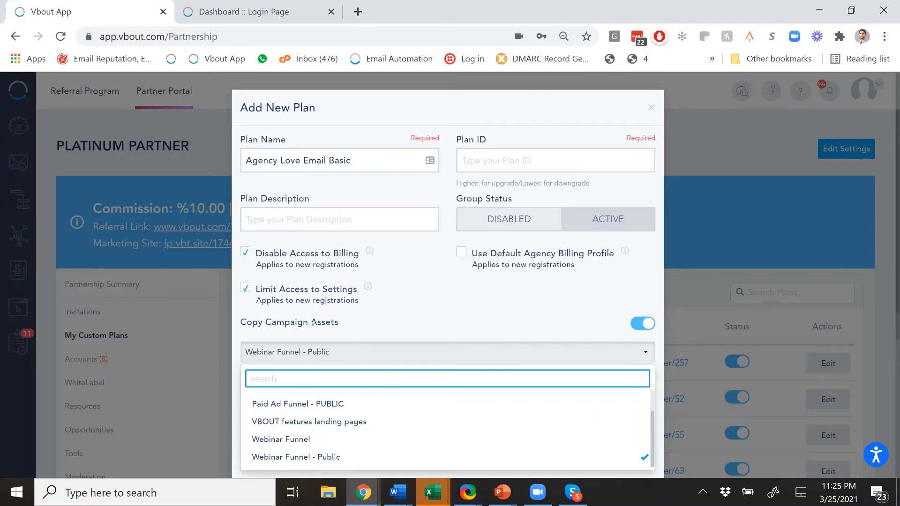
left_click(337, 325)
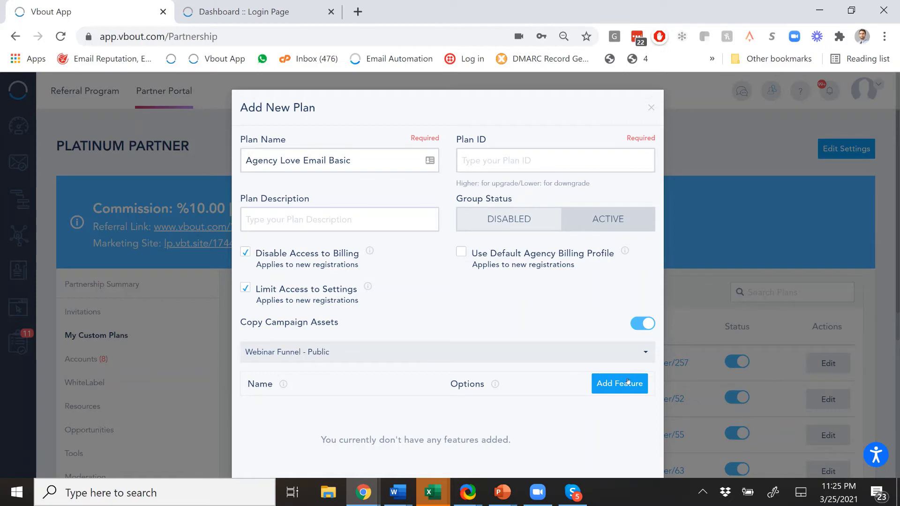
Add the Email Marketing feature to the new plan with the free package sending up to 1K emails per month
scroll(628, 382, "down", 3)
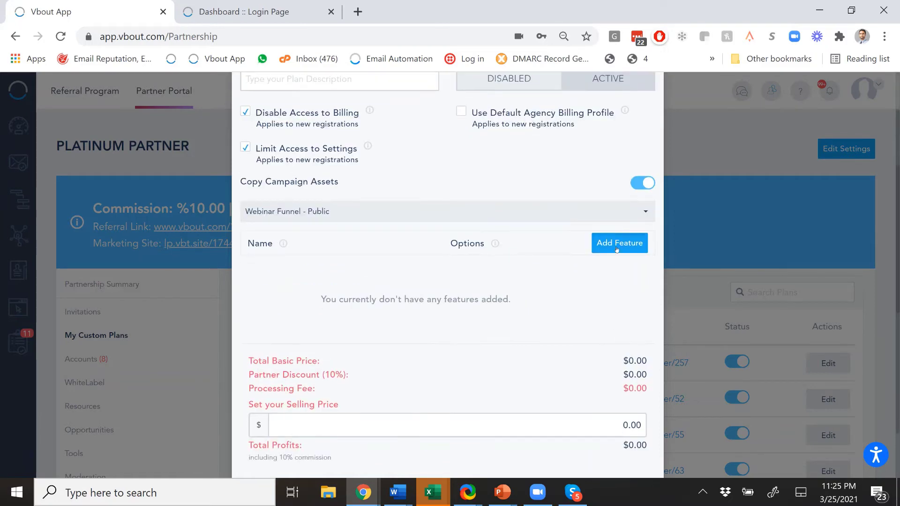
left_click(617, 247)
left_click(395, 276)
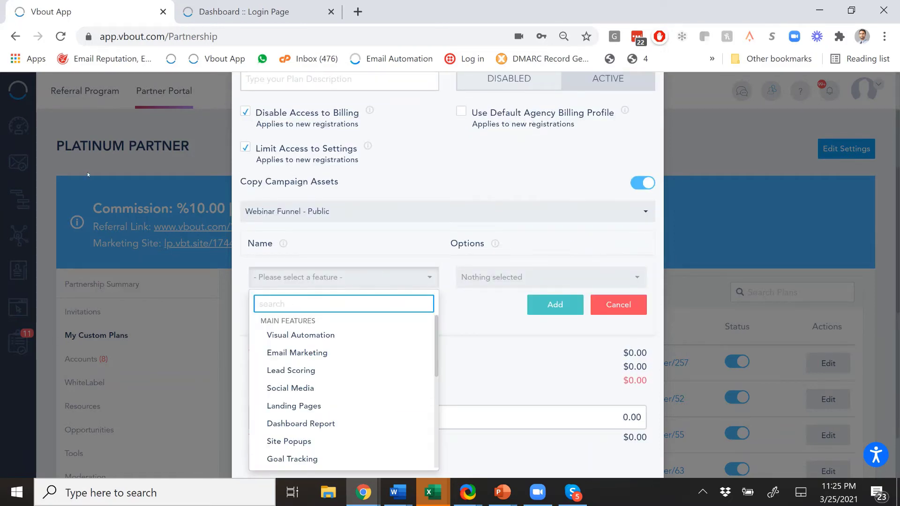
left_click(289, 353)
left_click(486, 280)
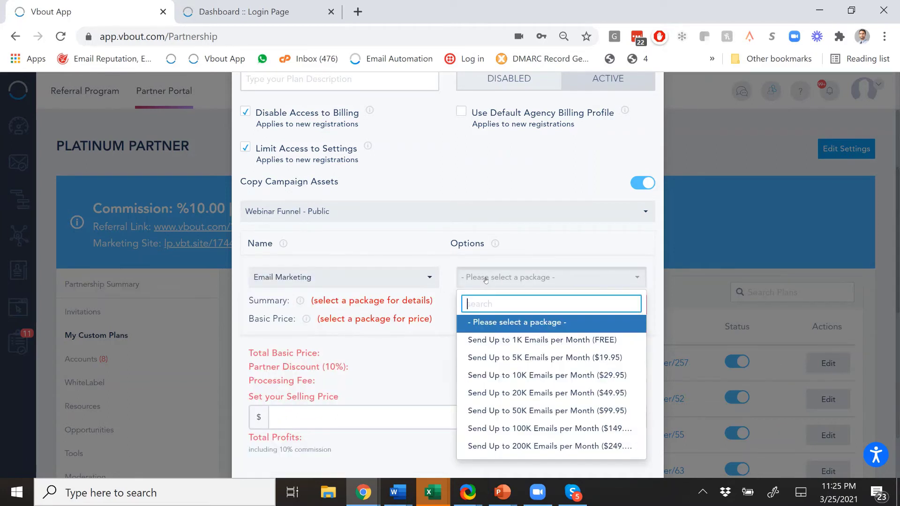
left_click(593, 340)
left_click(554, 310)
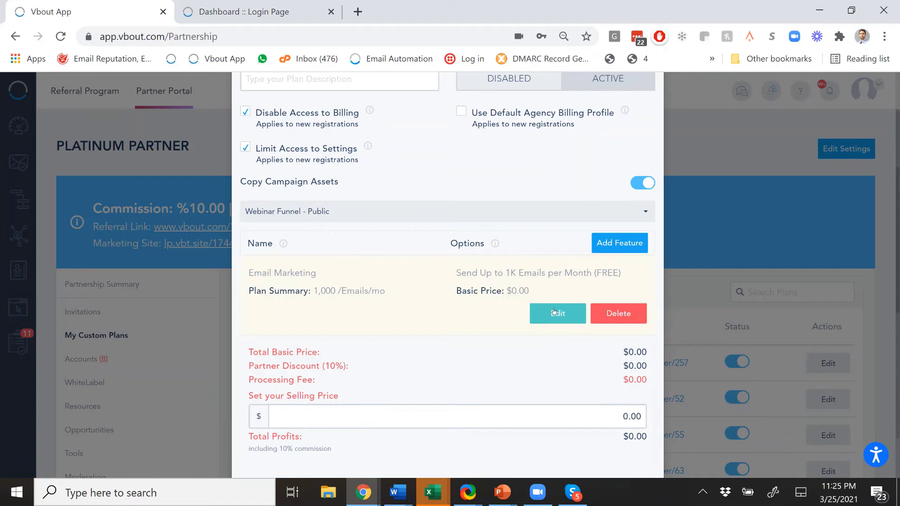
Add the Visual Automation feature to the plan with the free 2 Automations package
left_click(601, 243)
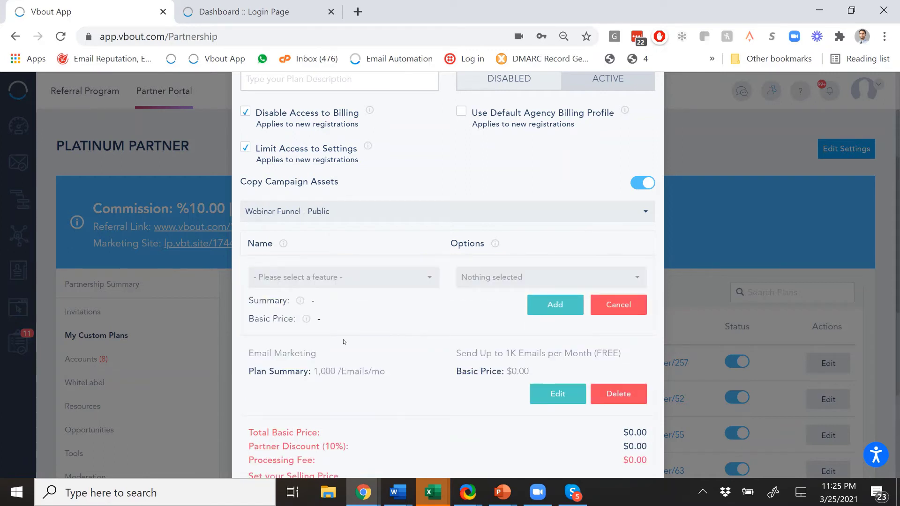
left_click(369, 281)
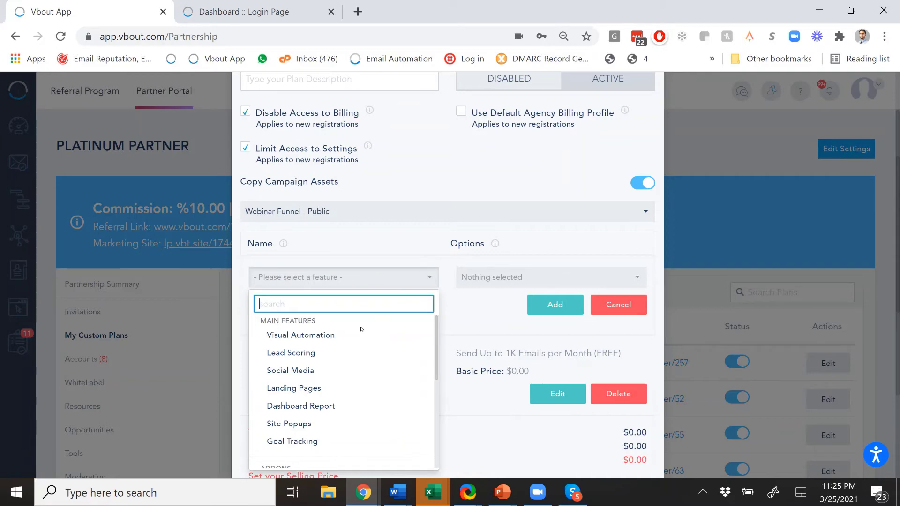
left_click(345, 336)
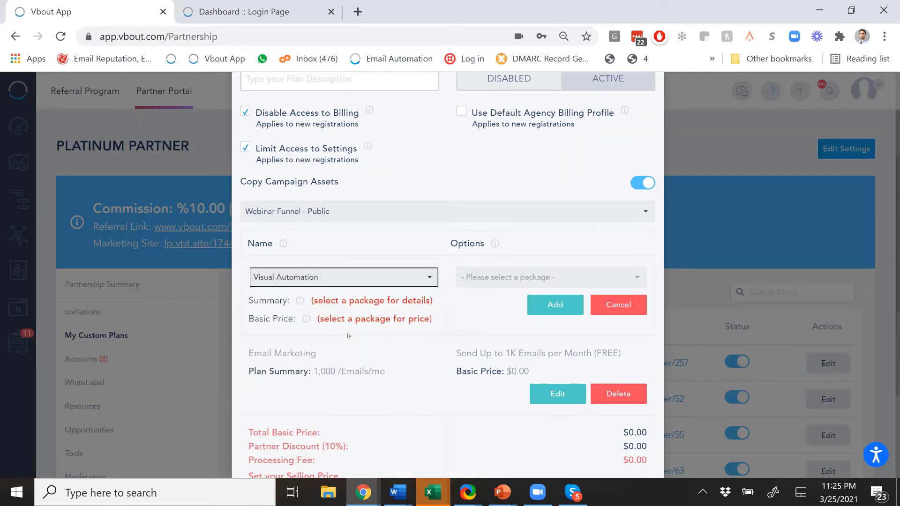
left_click(475, 283)
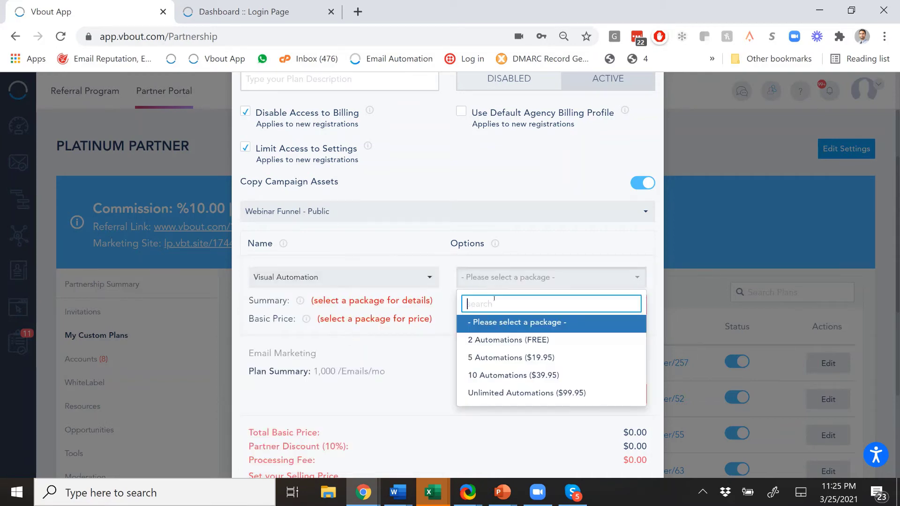
left_click(507, 343)
left_click(548, 304)
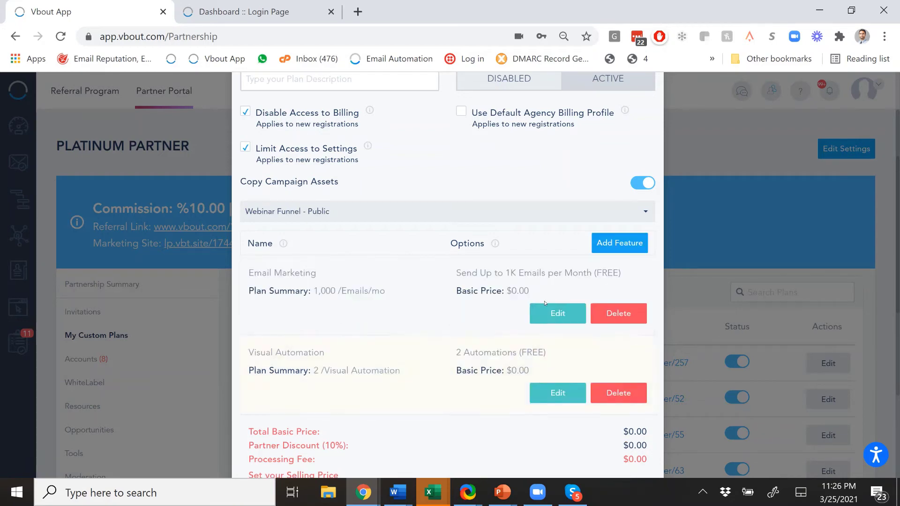
Set the plan's selling price to $100.00 and check the processing fee and total profits
scroll(545, 302, "down", 2)
scroll(545, 303, "down", 2)
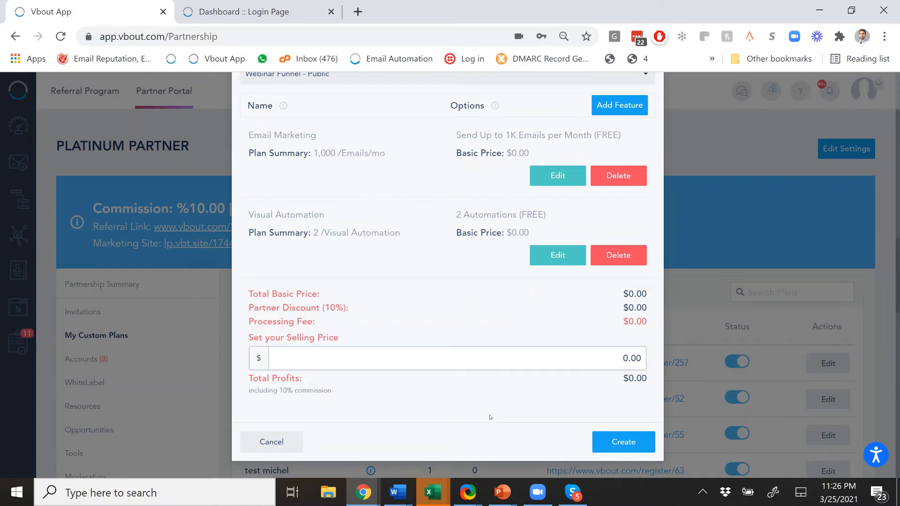
left_click(615, 355)
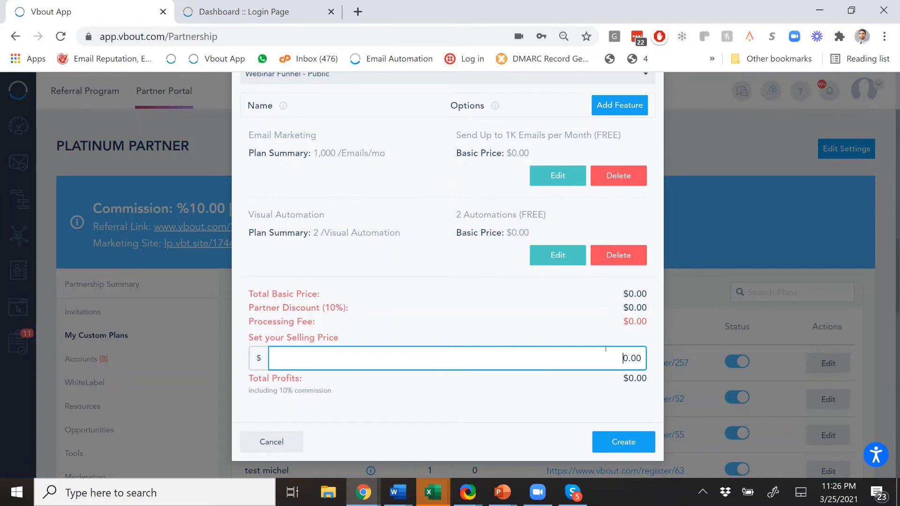
type("10")
left_click(619, 320)
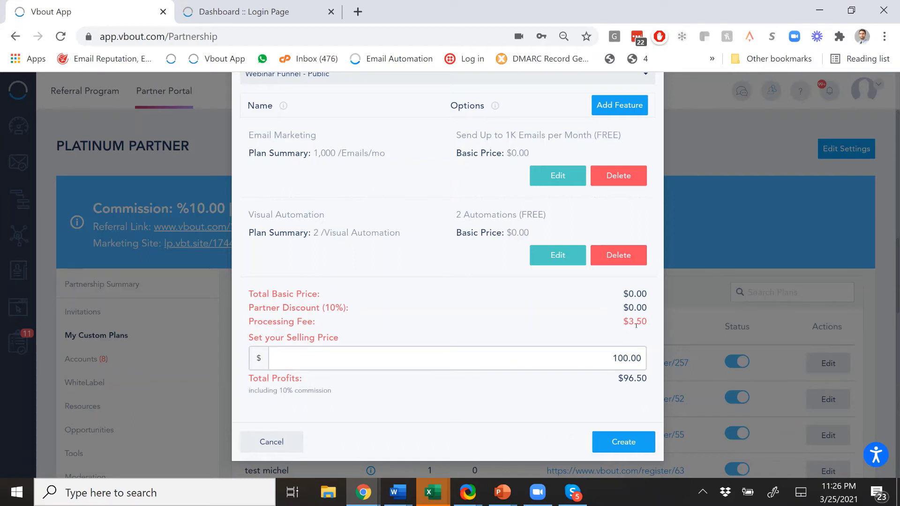
left_click_drag(642, 325, 630, 323)
left_click(630, 321)
left_click_drag(630, 322, 648, 323)
left_click_drag(618, 379, 649, 380)
left_click(650, 380)
Review the plan's settings and the campaigns available for copying assets, keeping Webinar Funnel - Public selected
scroll(486, 330, "up", 5)
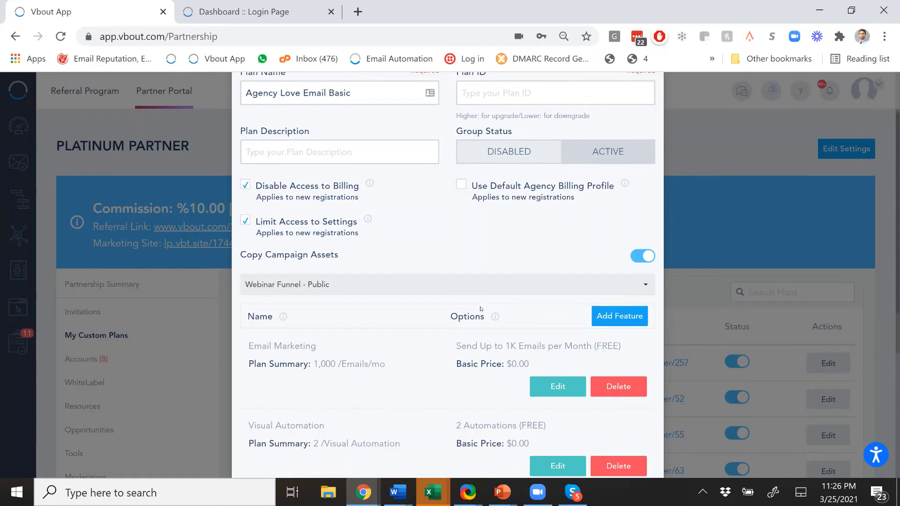
scroll(472, 330, "down", 5)
scroll(471, 331, "up", 6)
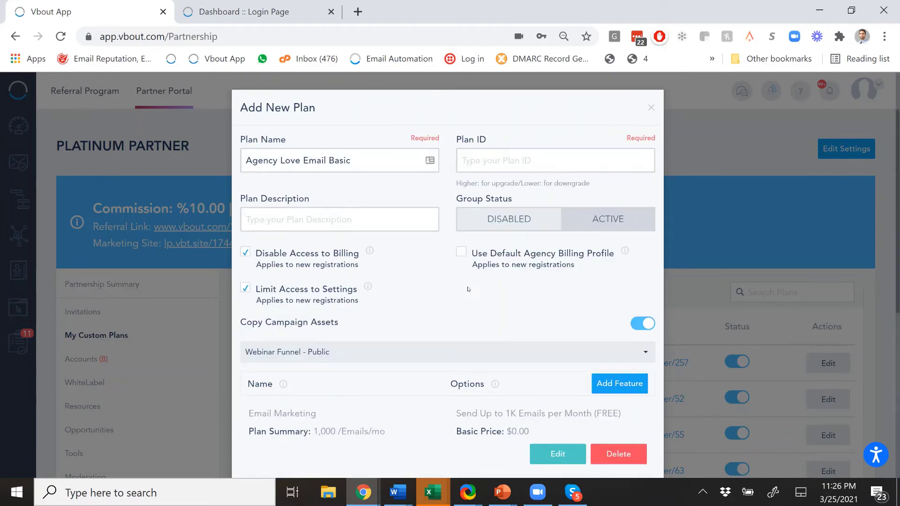
left_click(410, 352)
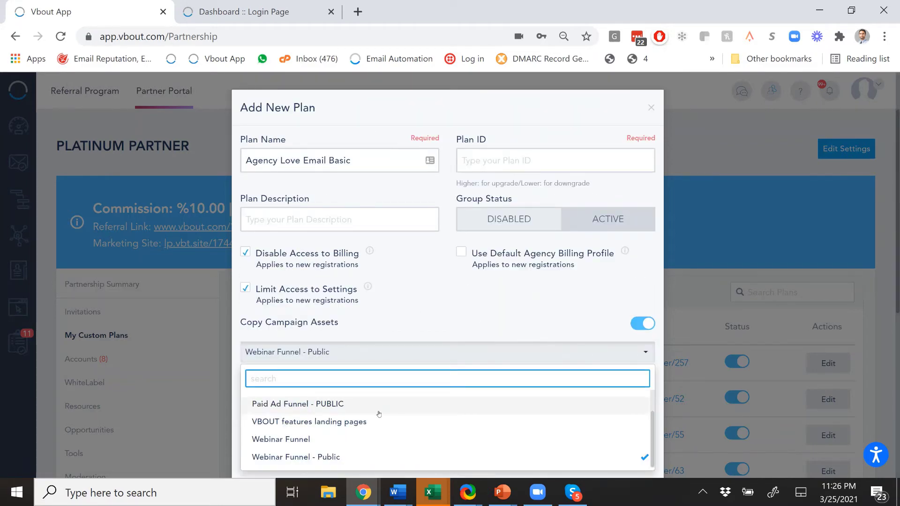
scroll(386, 395, "down", 3)
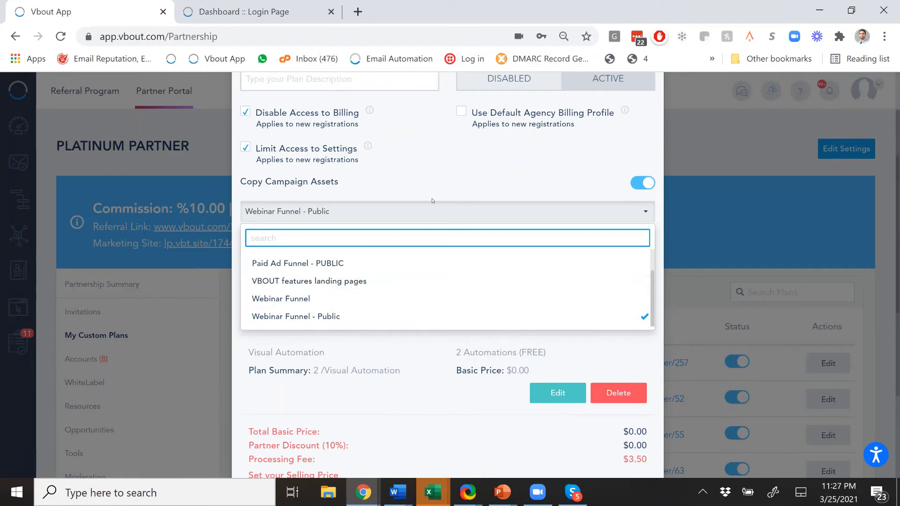
left_click(465, 188)
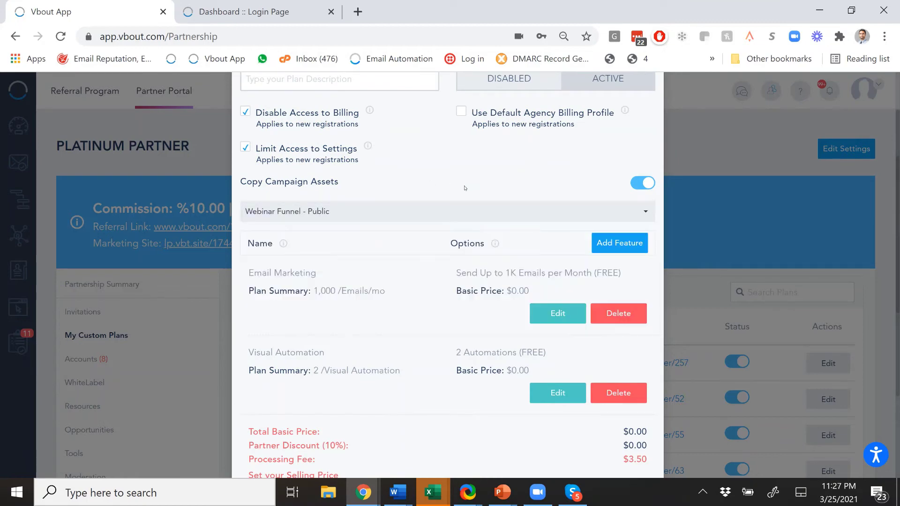
Start adding another feature to browse the remaining main features and add-ons, leaving the feature unselected
left_click(615, 249)
left_click(381, 277)
scroll(326, 381, "down", 1)
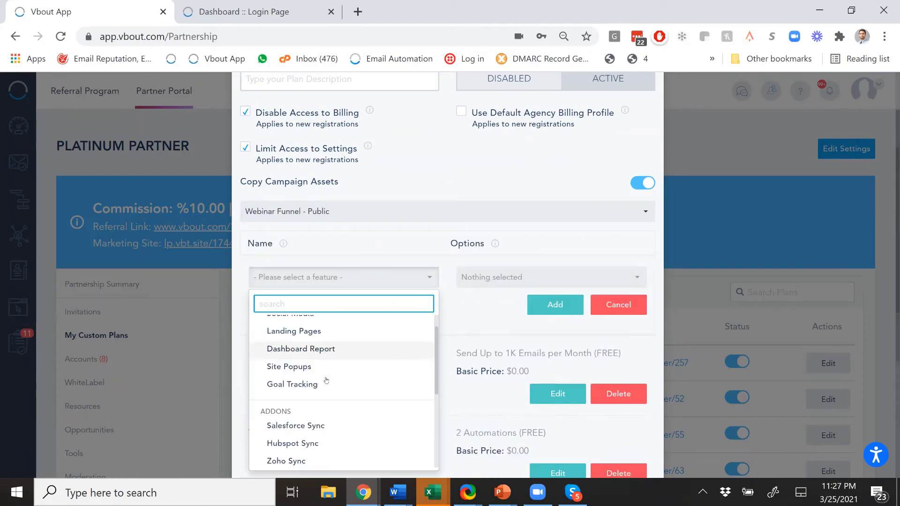
scroll(326, 381, "down", 3)
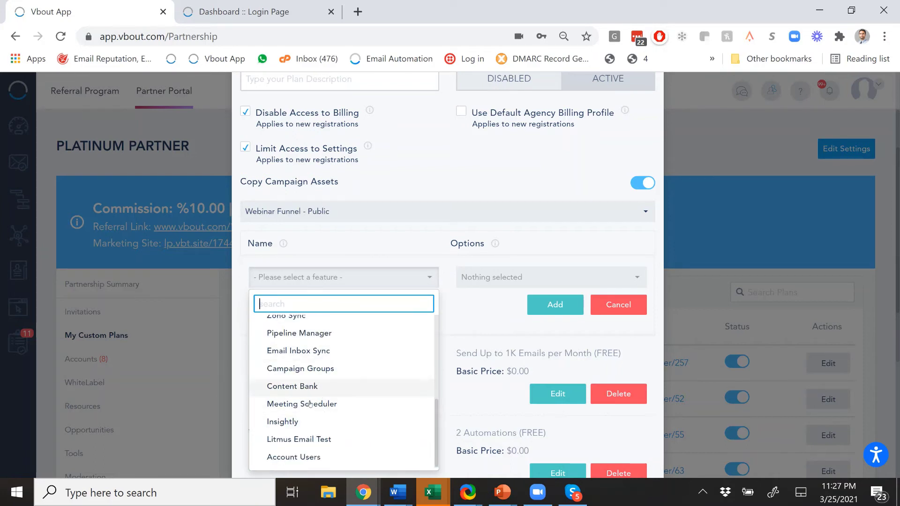
left_click(489, 237)
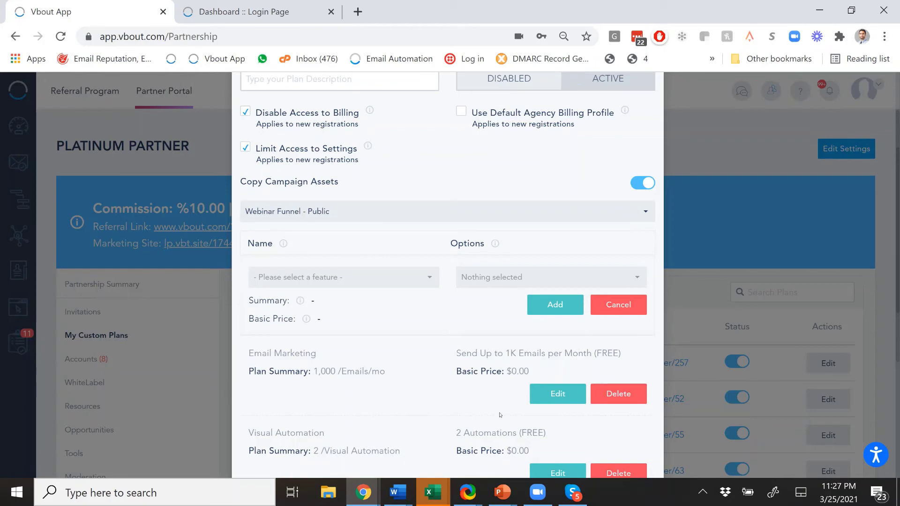
scroll(500, 415, "down", 4)
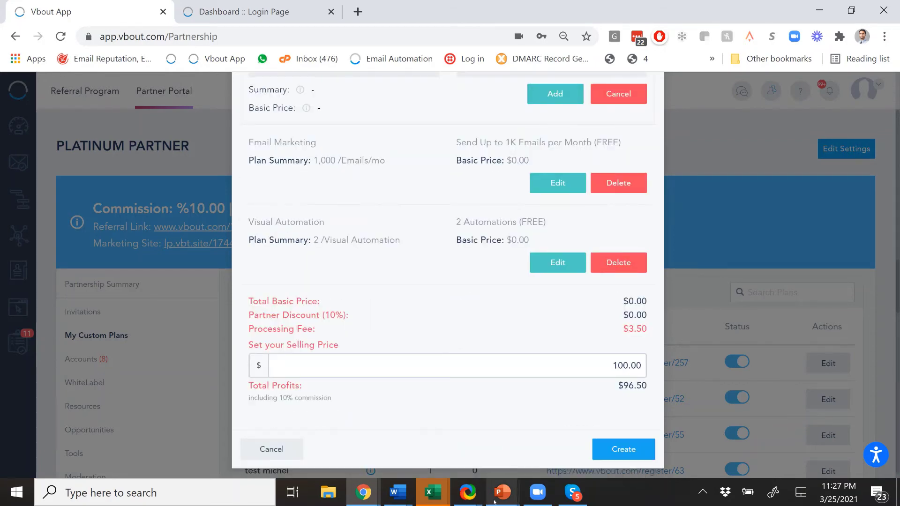
Switch to the agency overview presentation in PowerPoint and advance to the Campaign Grouping and Sharing slide
mouse_move(495, 502)
left_click(587, 422)
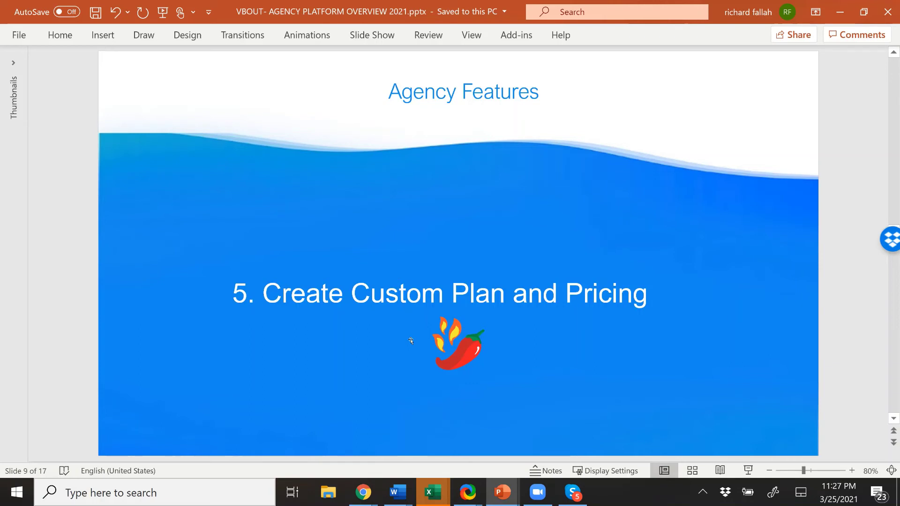
scroll(411, 341, "down", 1)
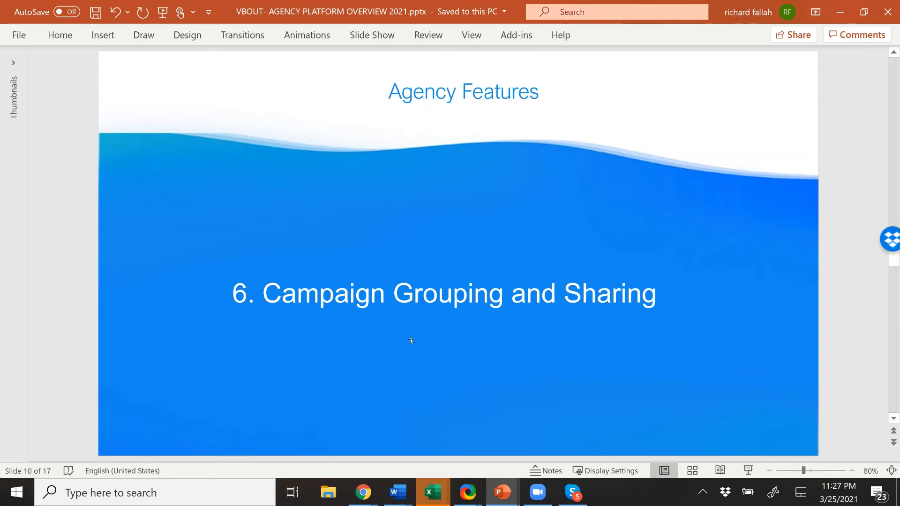
Return to Vbout in the browser and cancel the new custom plan without creating it
left_click(840, 11)
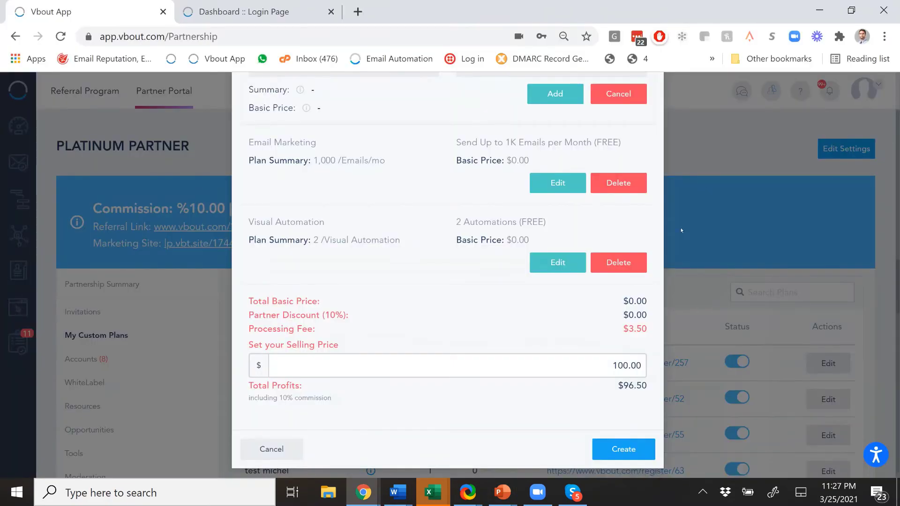
left_click(270, 448)
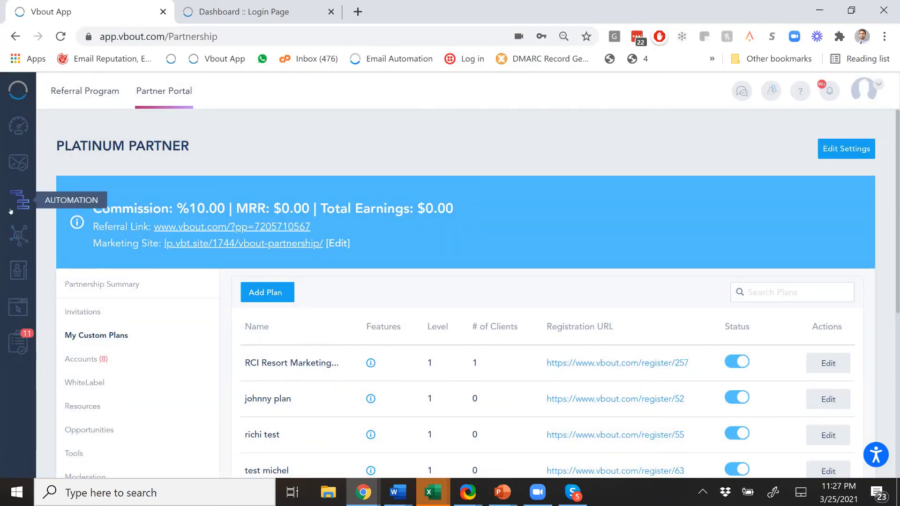
Go to the landing pages and copy the WSI introductory plan page to the Dari Mediterranean profile
left_click(18, 308)
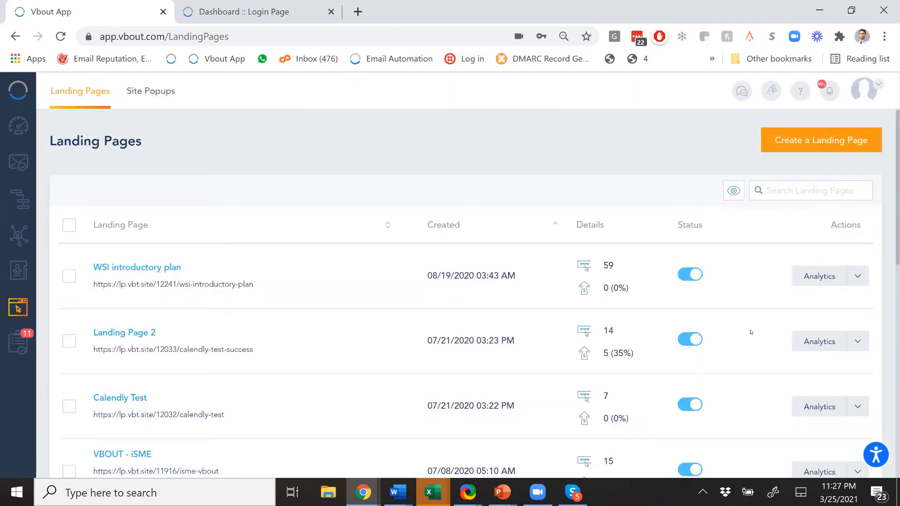
left_click(852, 277)
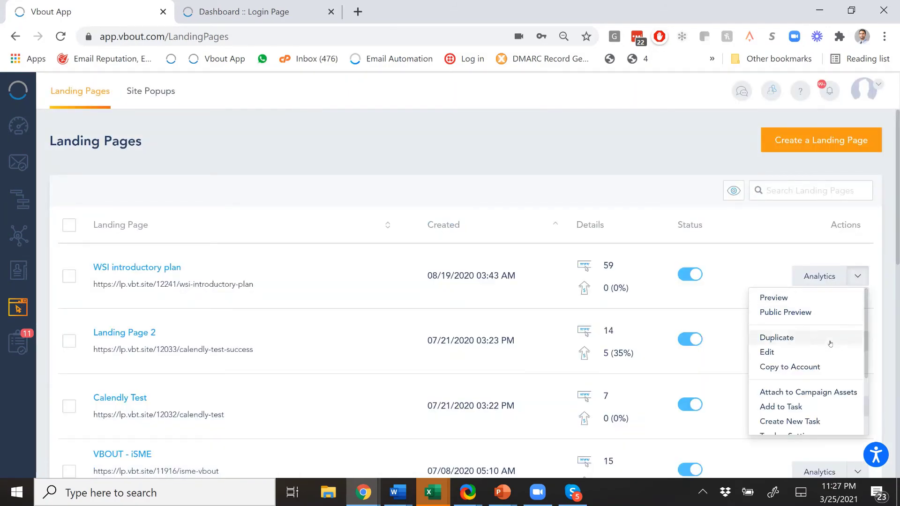
left_click(797, 367)
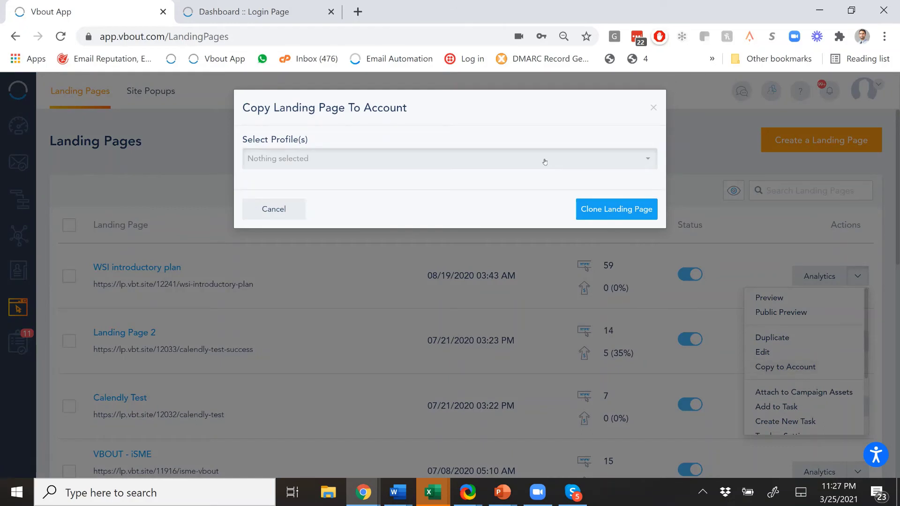
left_click(542, 159)
left_click(421, 358)
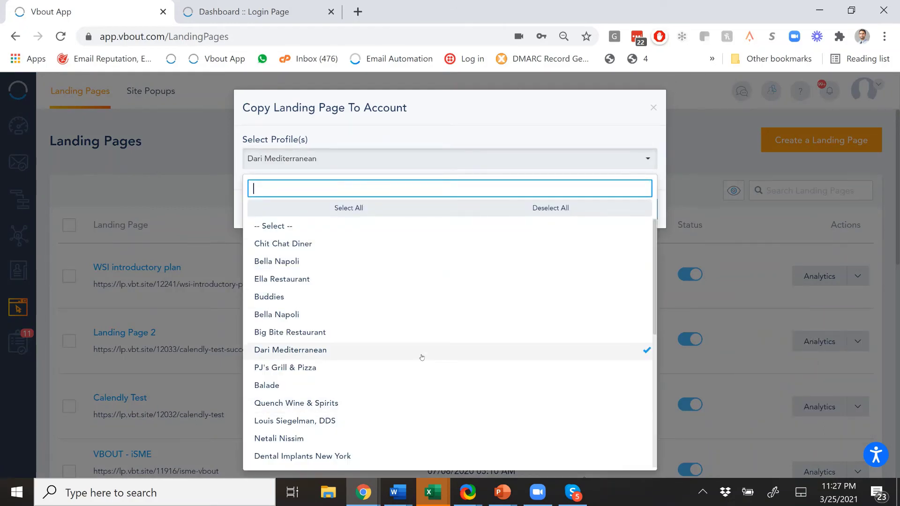
left_click(563, 158)
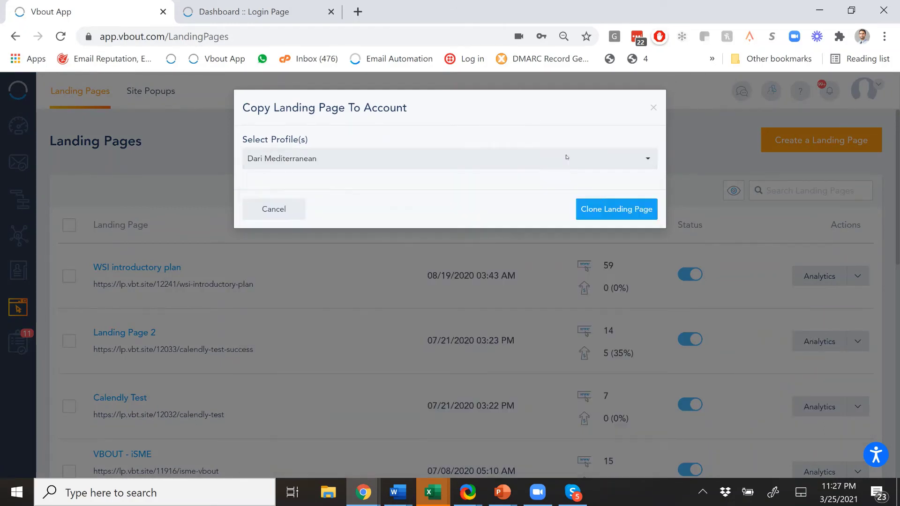
left_click(605, 212)
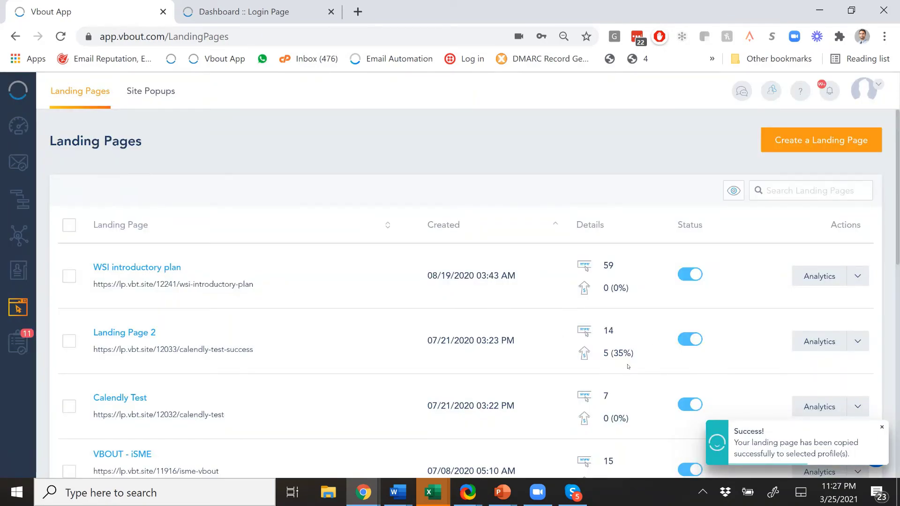
Go to the automations and show the available actions for the March Partners Meeting Group invitation automation
scroll(624, 363, "down", 4)
scroll(623, 364, "up", 5)
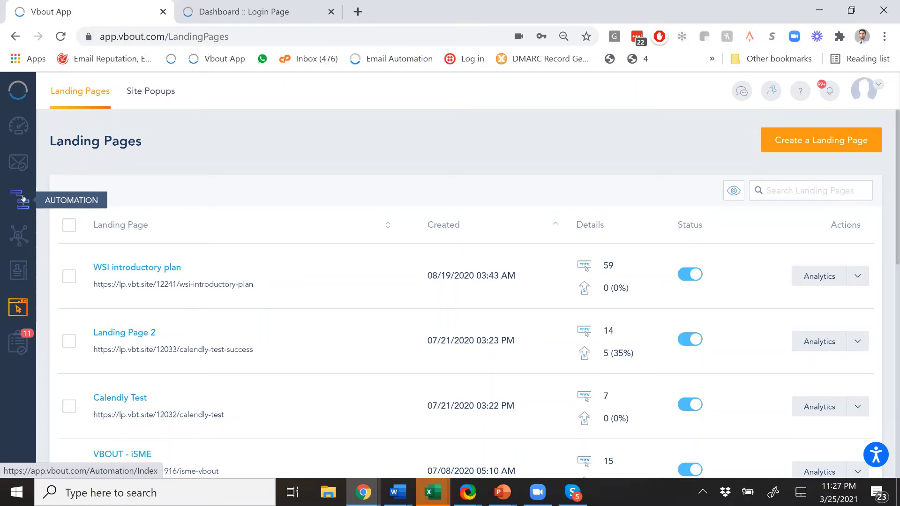
left_click(23, 199)
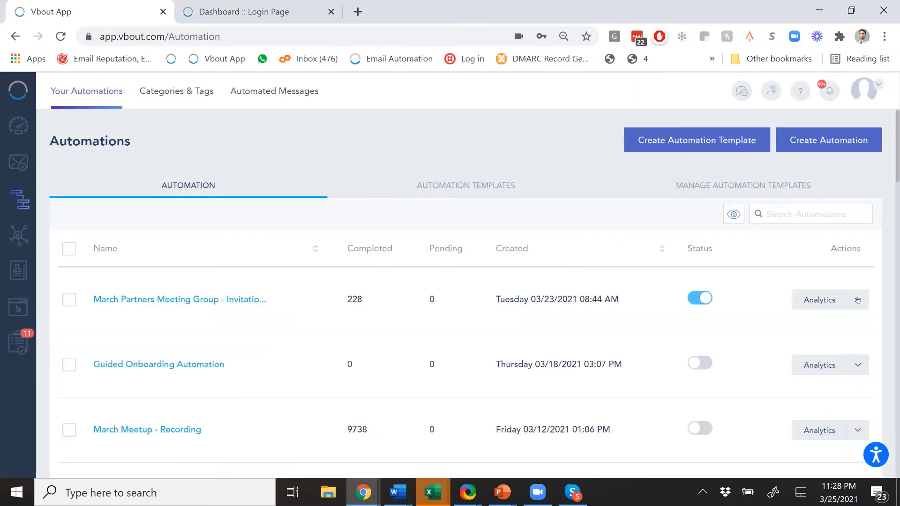
left_click(857, 300)
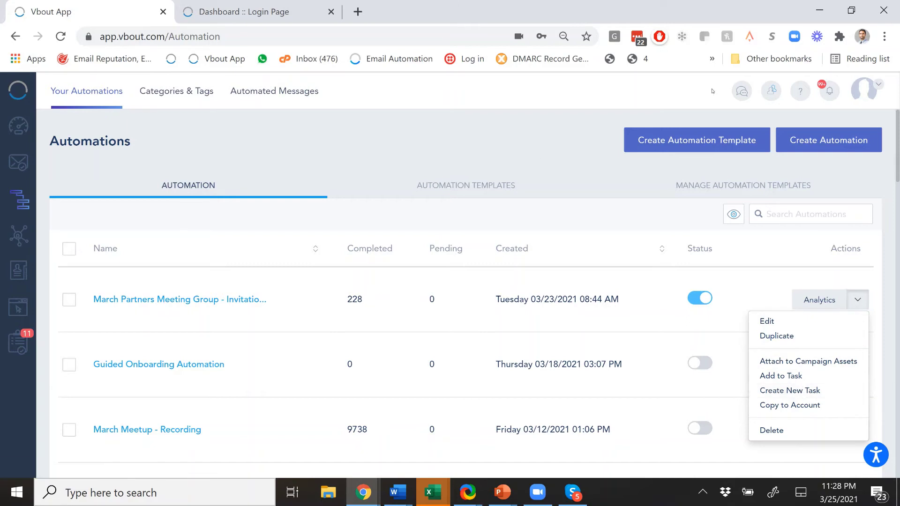
Go to the campaign groups in the account settings and review the asset counts of the two Paid Ad Funnel groups
left_click(875, 89)
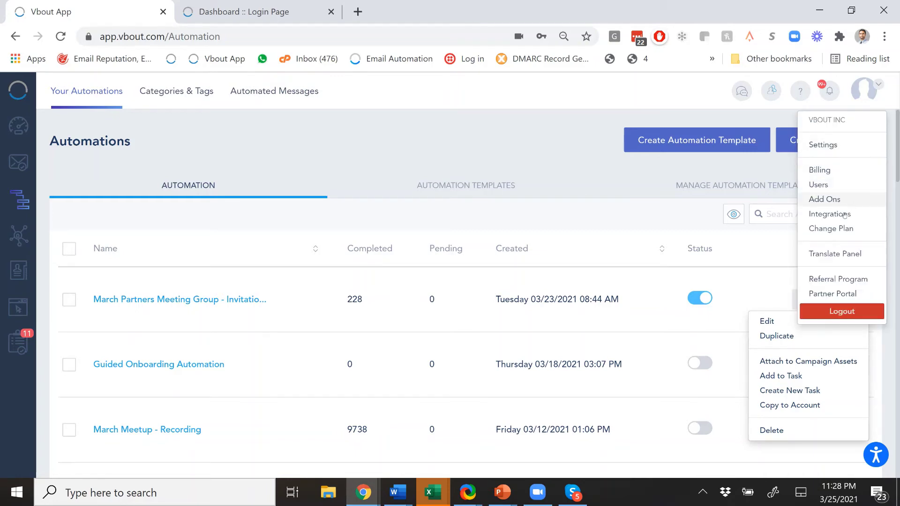
left_click(835, 144)
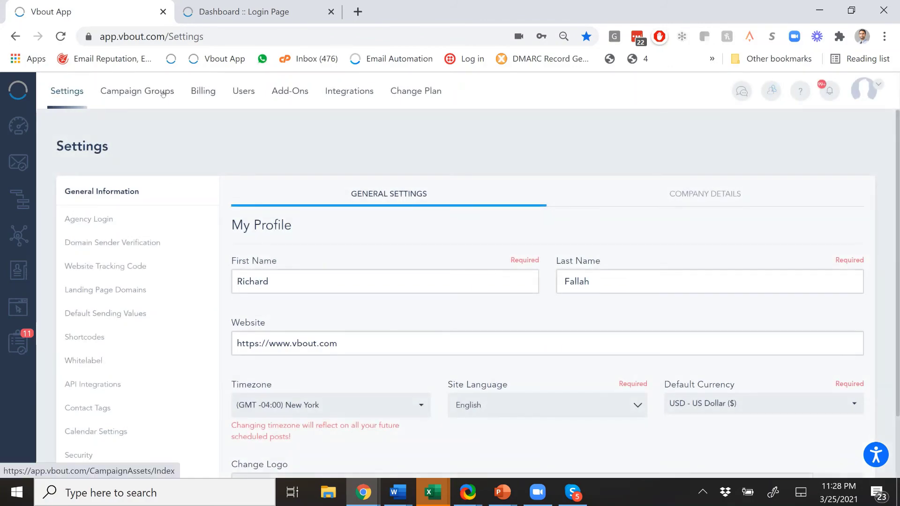
left_click(164, 93)
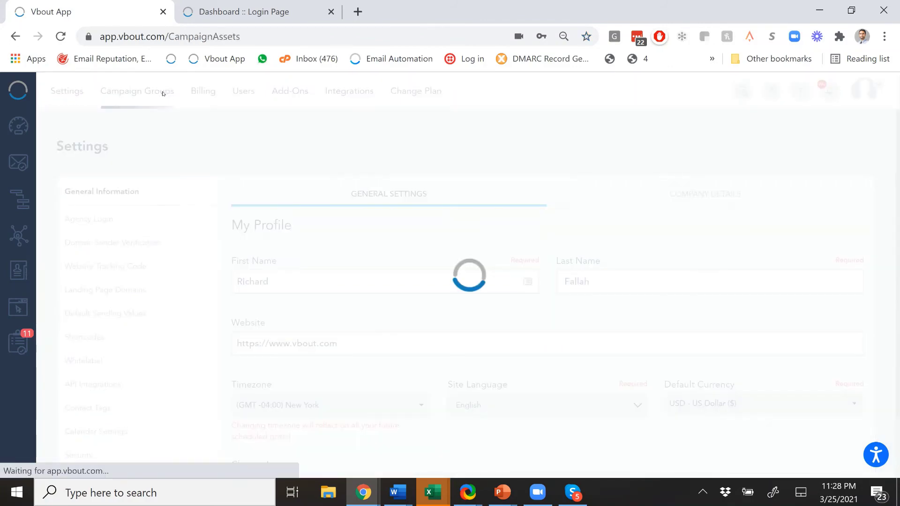
scroll(283, 287, "down", 5)
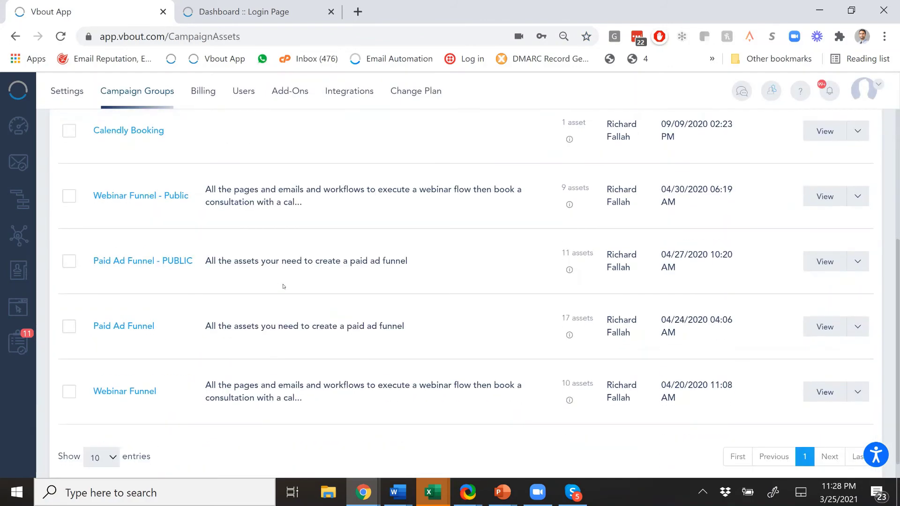
left_click_drag(563, 258, 594, 254)
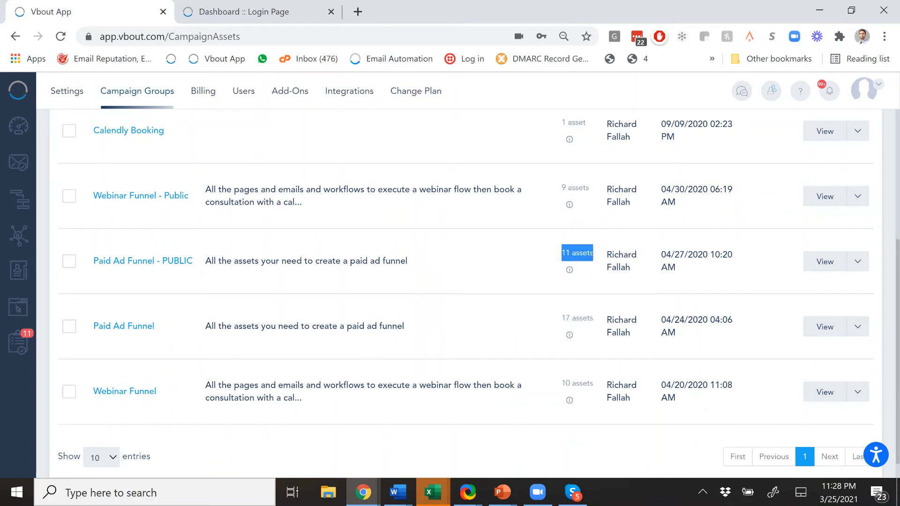
left_click_drag(566, 317, 593, 319)
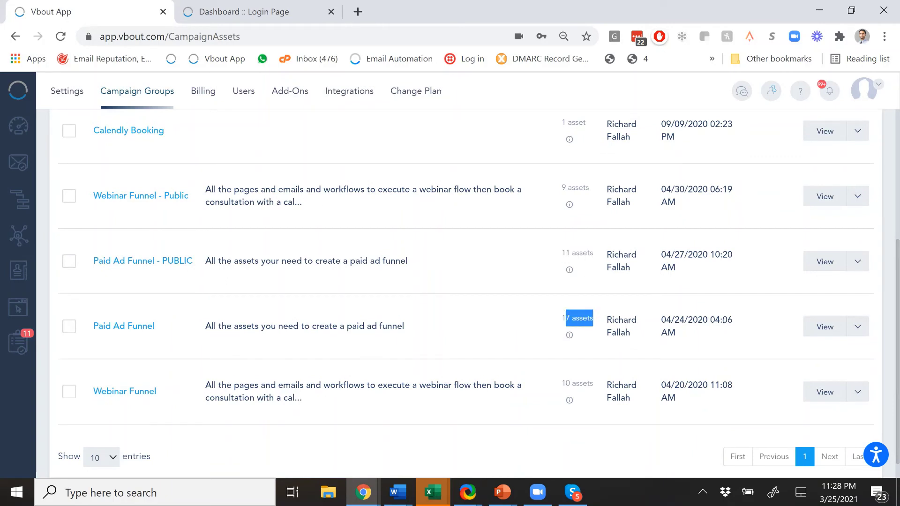
Preview copying the Paid Ad Funnel group's assets to the Ella Restaurant account, and dismiss the copy without carrying it out
left_click(859, 329)
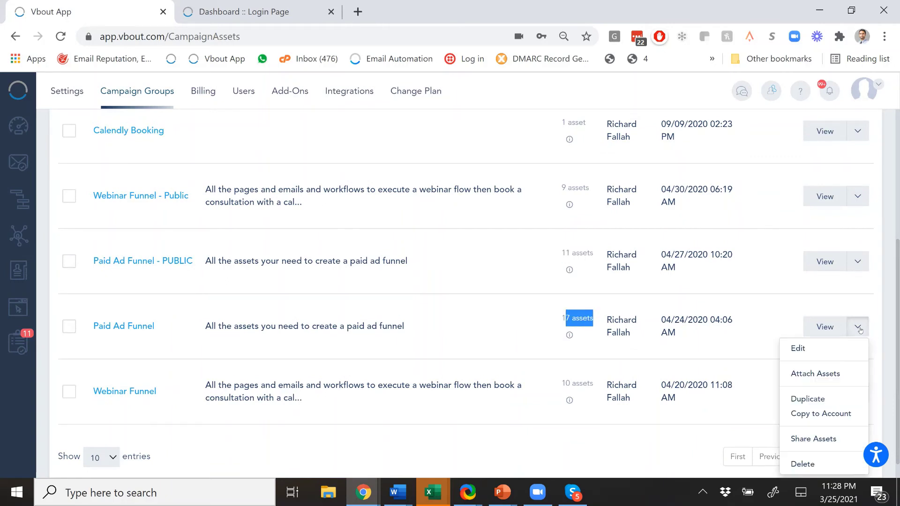
left_click(833, 414)
left_click(549, 140)
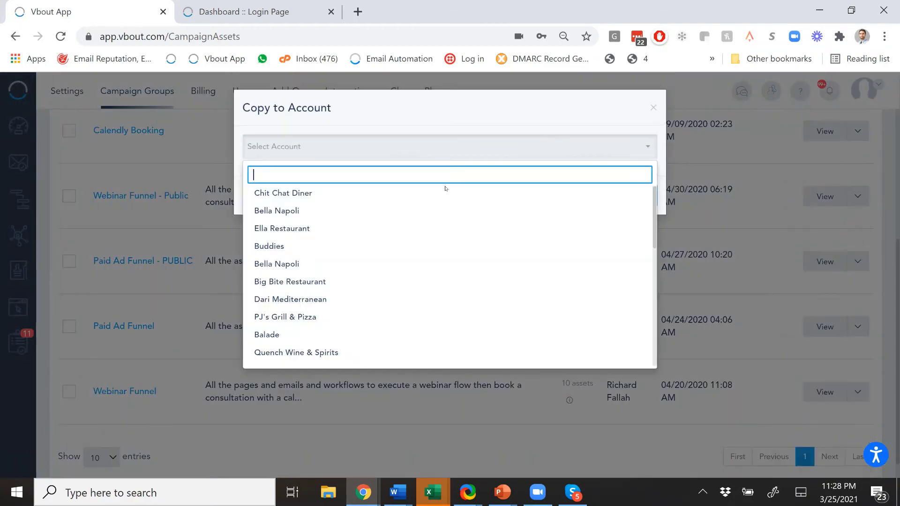
left_click(346, 227)
left_click(618, 199)
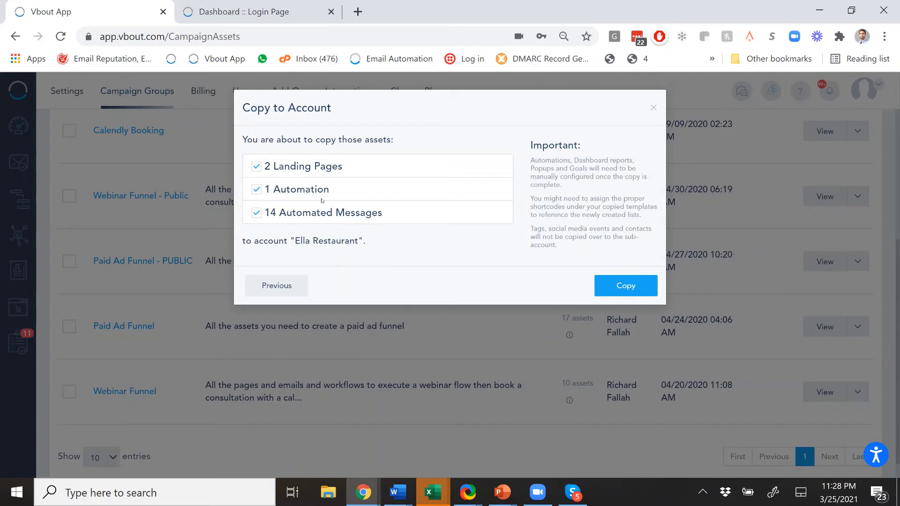
left_click(267, 212)
left_click(654, 109)
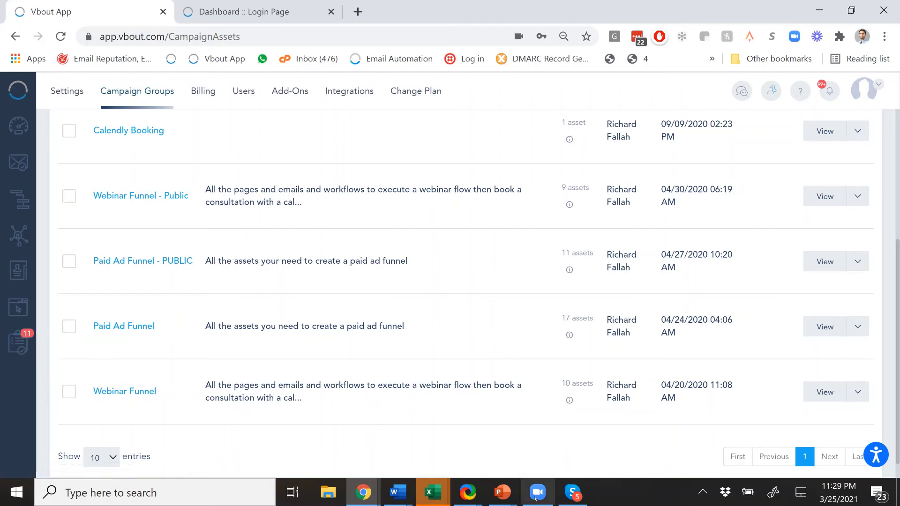
Switch to the agency overview presentation in PowerPoint and advance to the Great Integrations and Collaboration slide
mouse_move(503, 493)
left_click(568, 399)
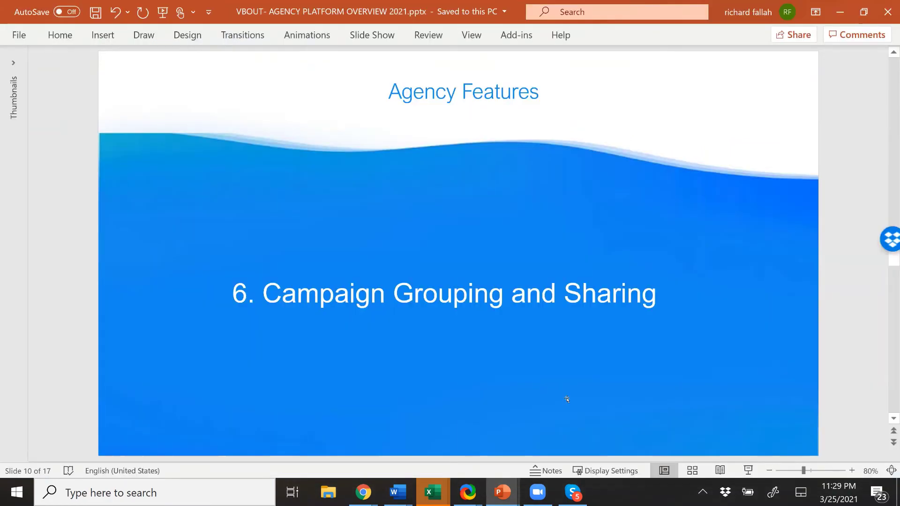
scroll(568, 399, "down", 1)
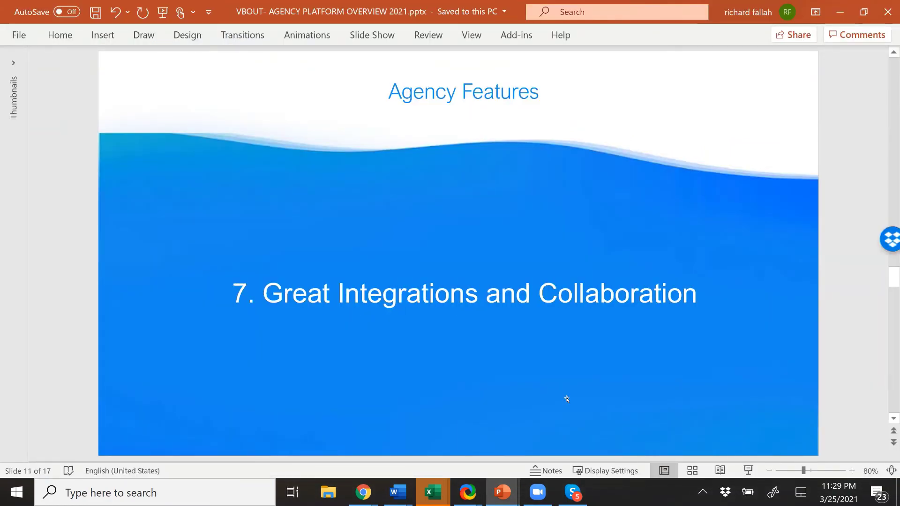
Return to Vbout in the browser, go to the account's integrations and browse the whole row of available integrations
left_click(840, 12)
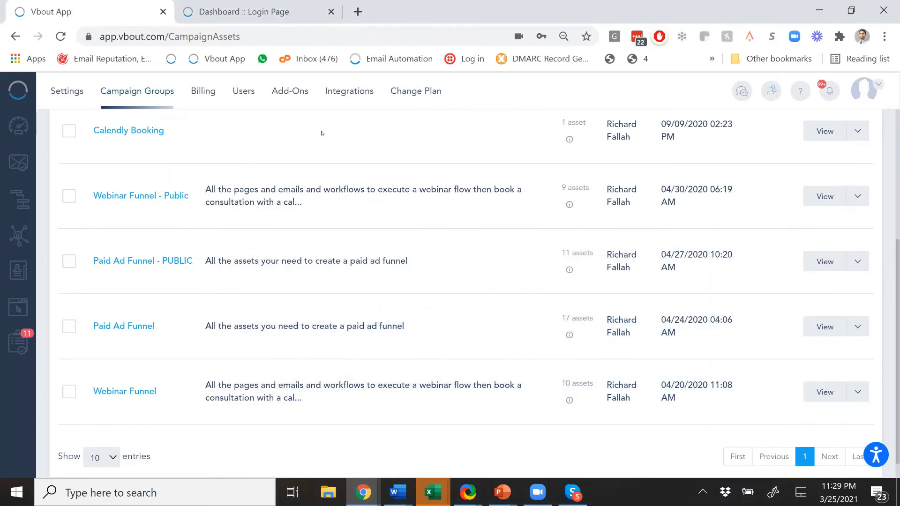
left_click(876, 90)
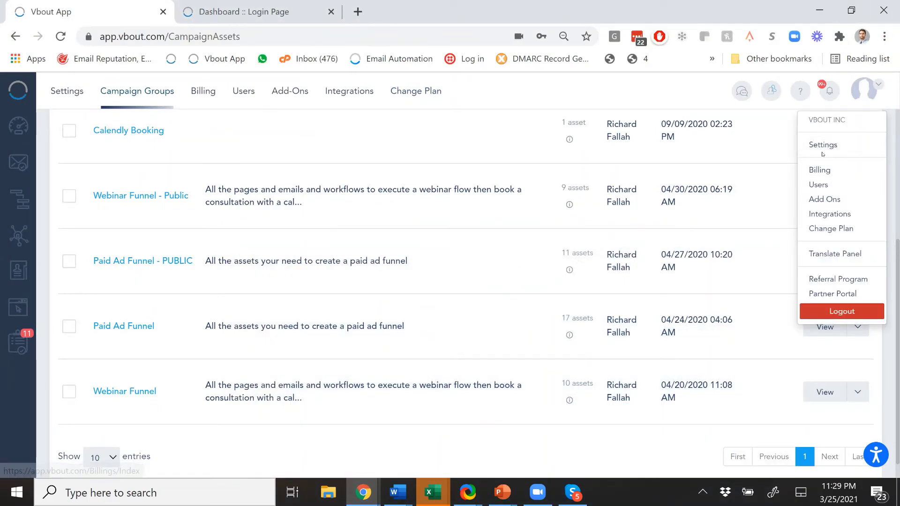
left_click(828, 214)
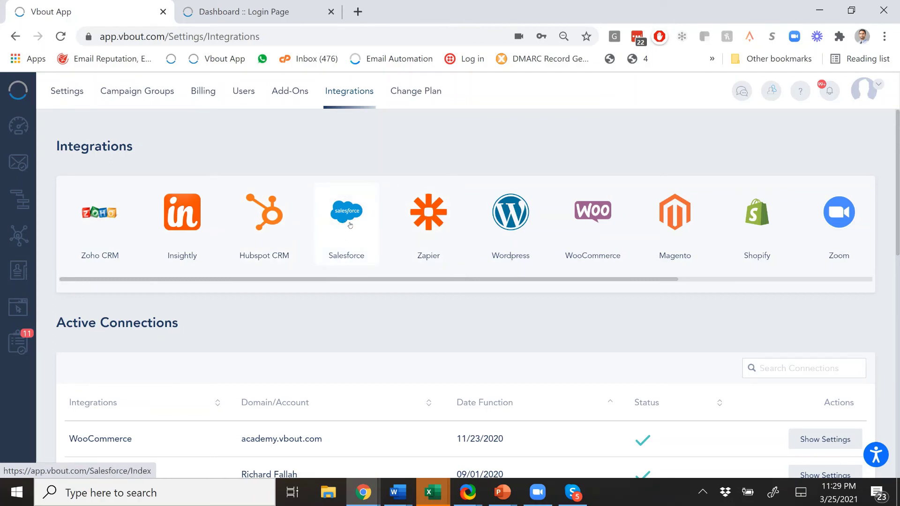
left_click_drag(645, 279, 722, 278)
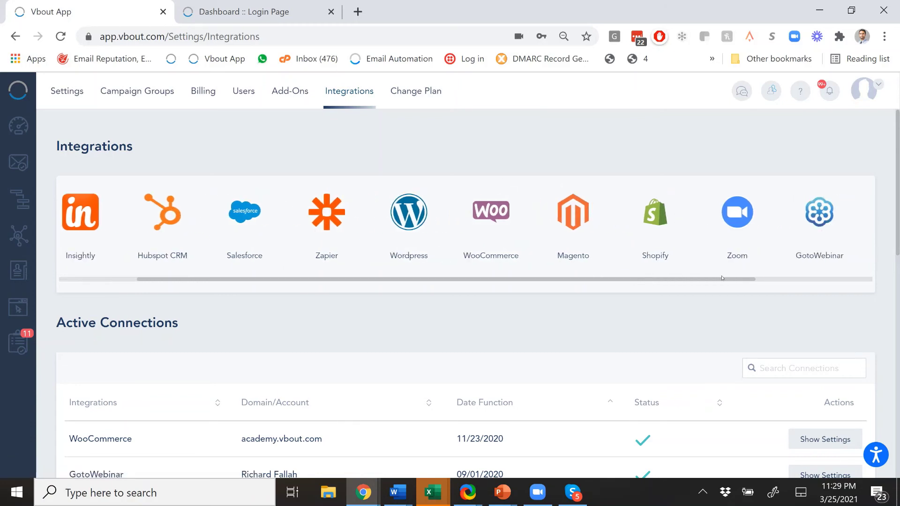
scroll(722, 278, "right", 3)
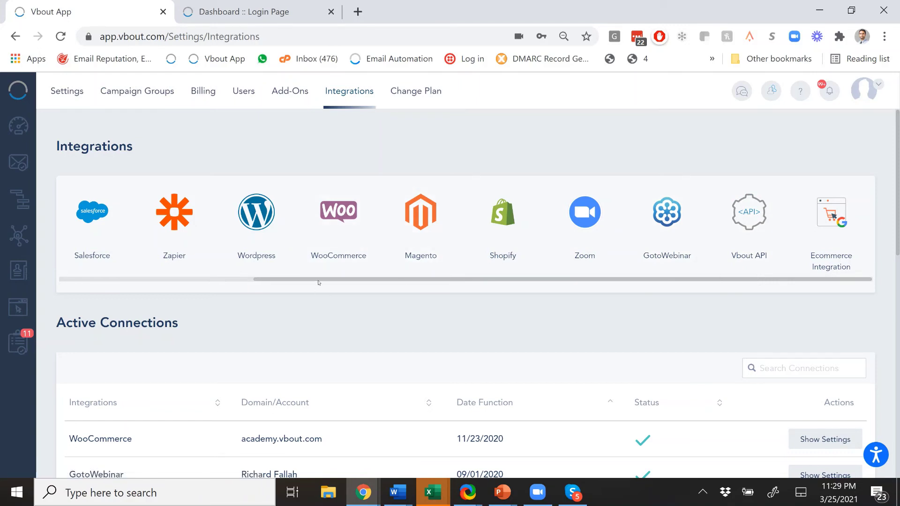
scroll(305, 281, "left", 2)
scroll(329, 279, "right", 1)
left_click_drag(341, 277, 450, 278)
Review the active connections and the Zapier templates on the integrations page
scroll(437, 321, "down", 4)
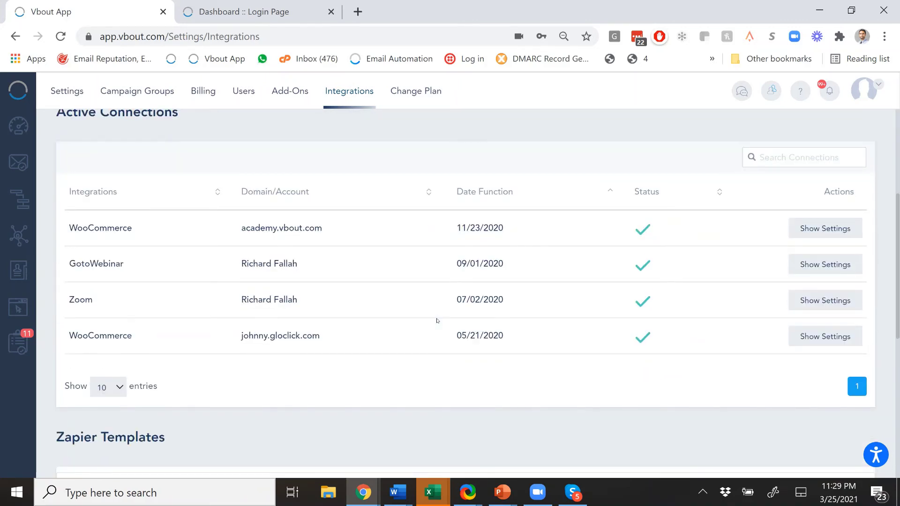
scroll(437, 321, "up", 4)
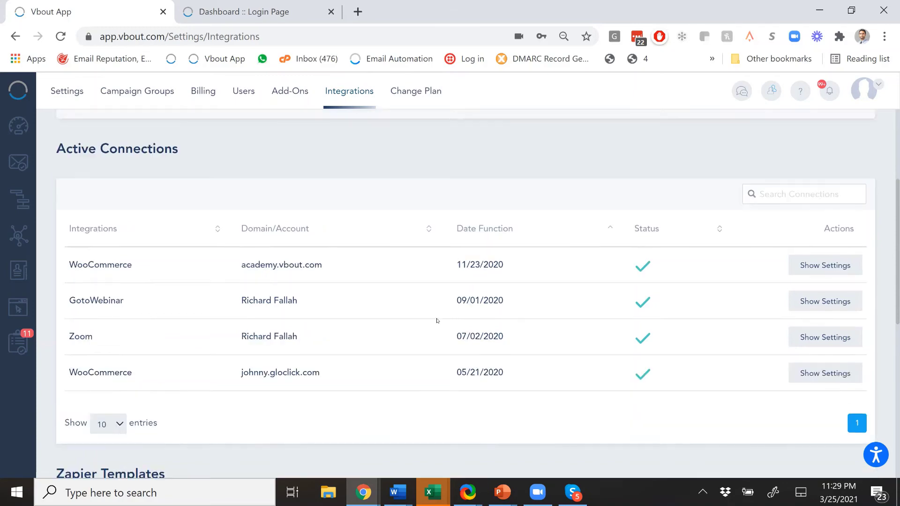
scroll(437, 321, "down", 10)
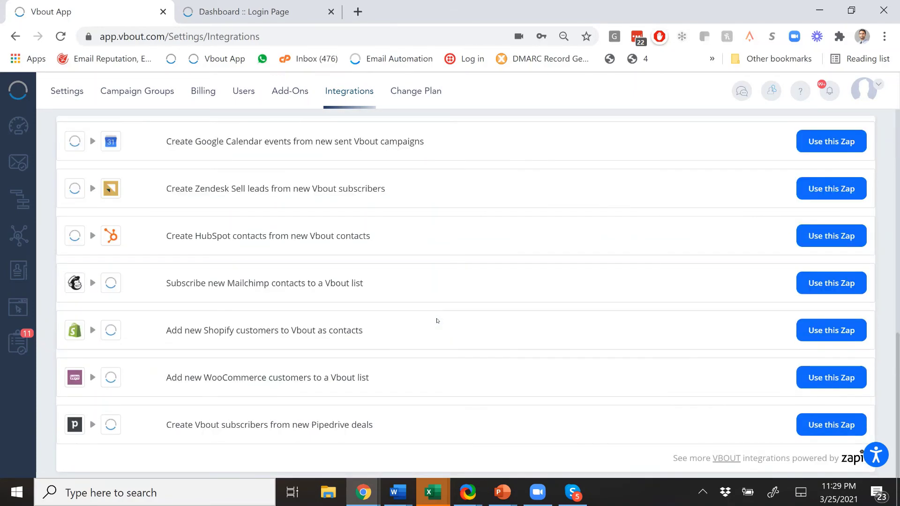
In the Pipeline Manager, start a new In Queue task to show the teammates it can be assigned to, and cancel it
left_click(19, 344)
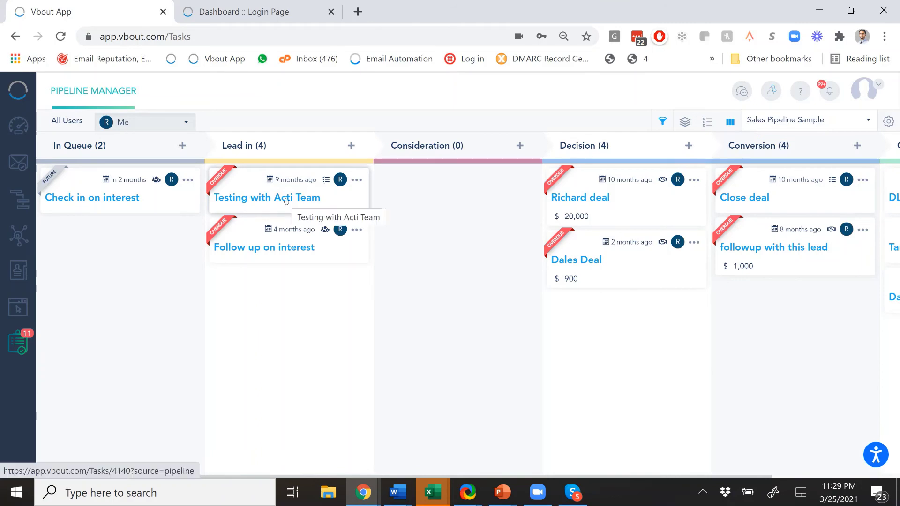
left_click(182, 146)
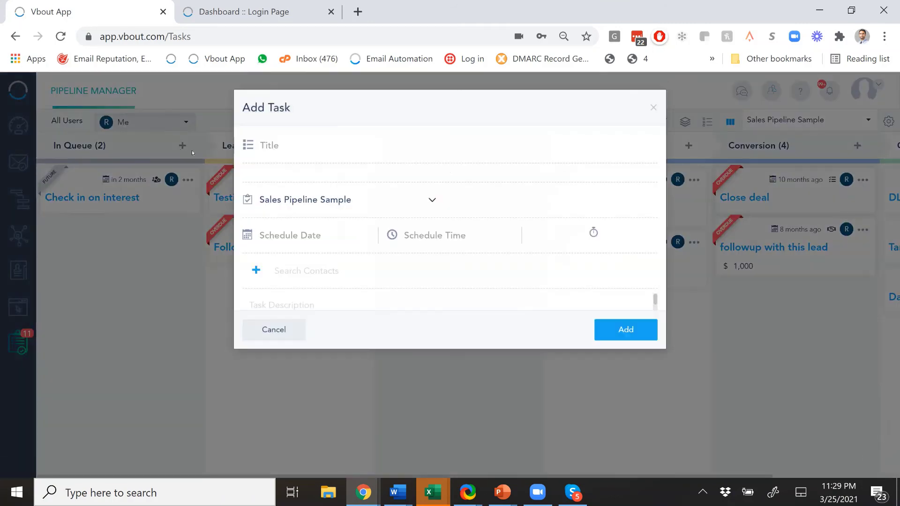
left_click(341, 183)
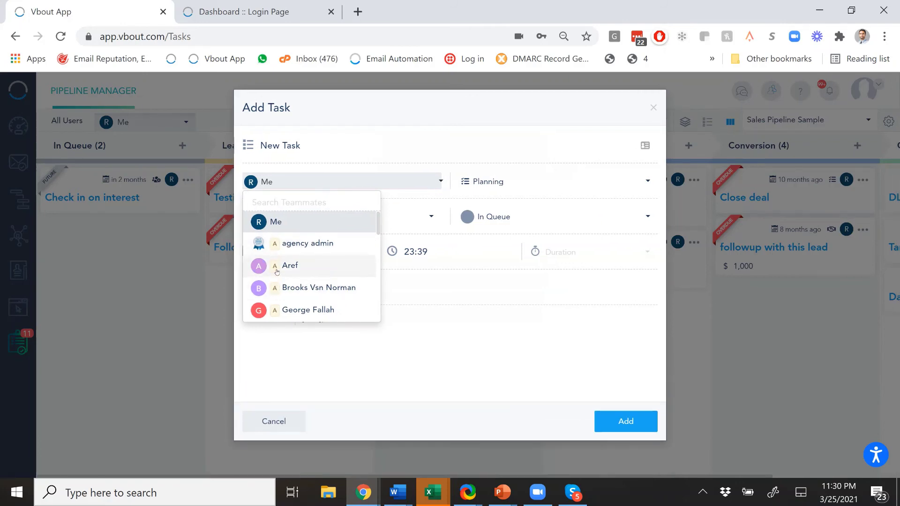
scroll(275, 271, "down", 1)
scroll(276, 271, "down", 2)
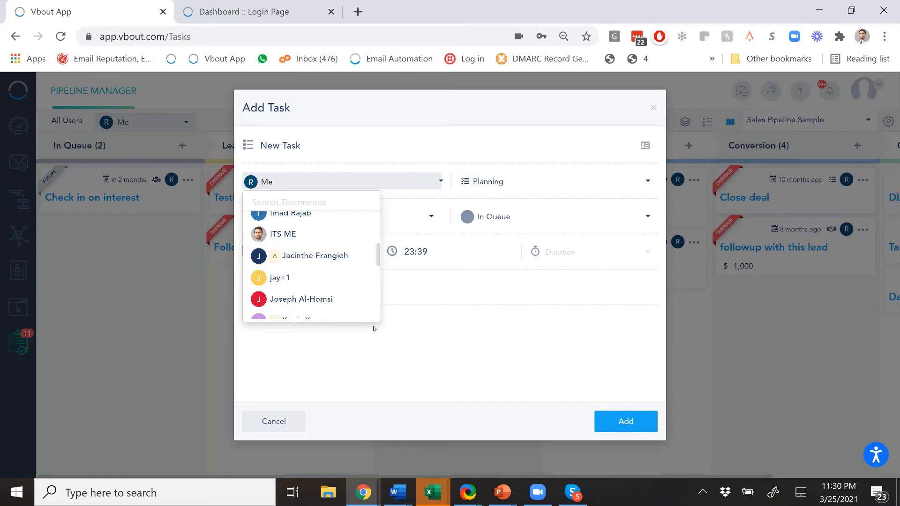
left_click(274, 422)
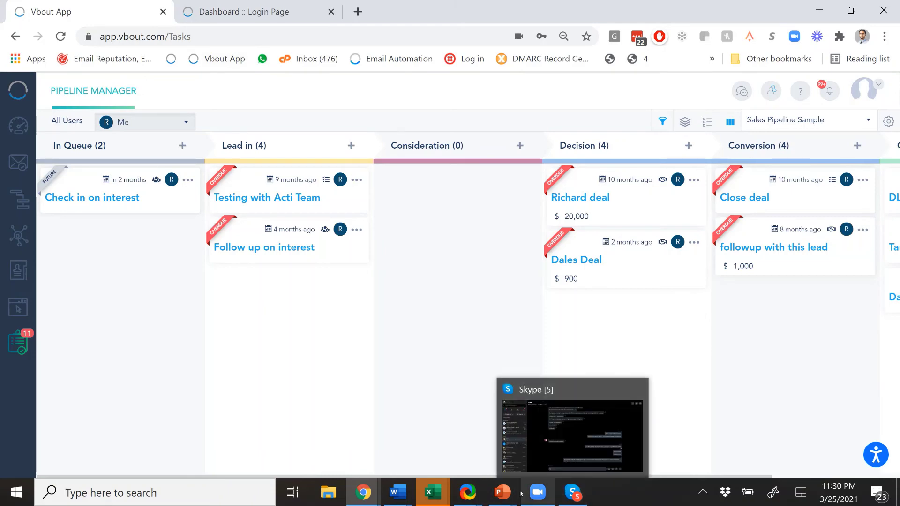
Switch back to the PowerPoint presentation and advance to the Unmatched Industry Support slide
mouse_move(508, 495)
left_click(561, 429)
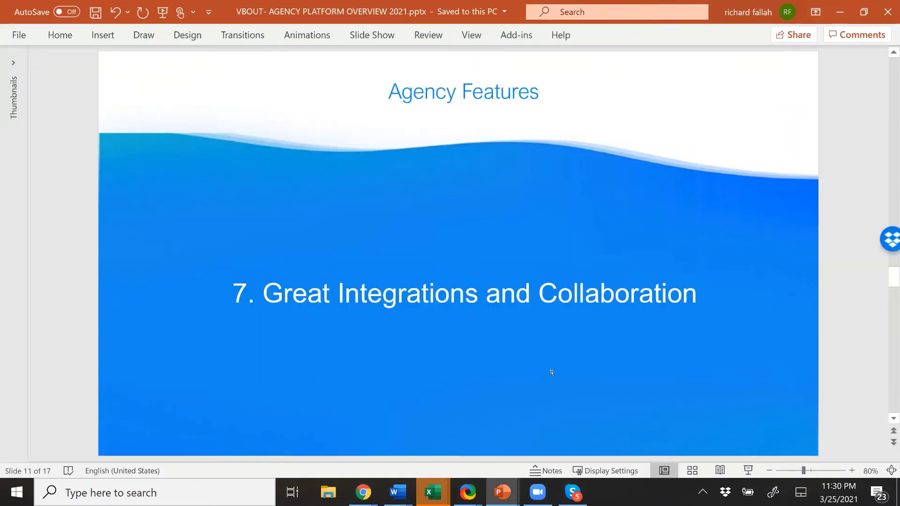
scroll(551, 373, "down", 1)
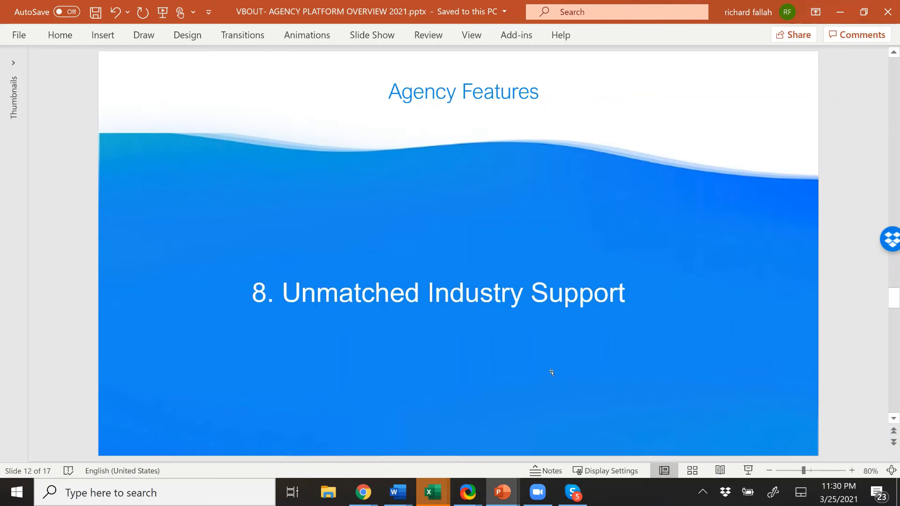